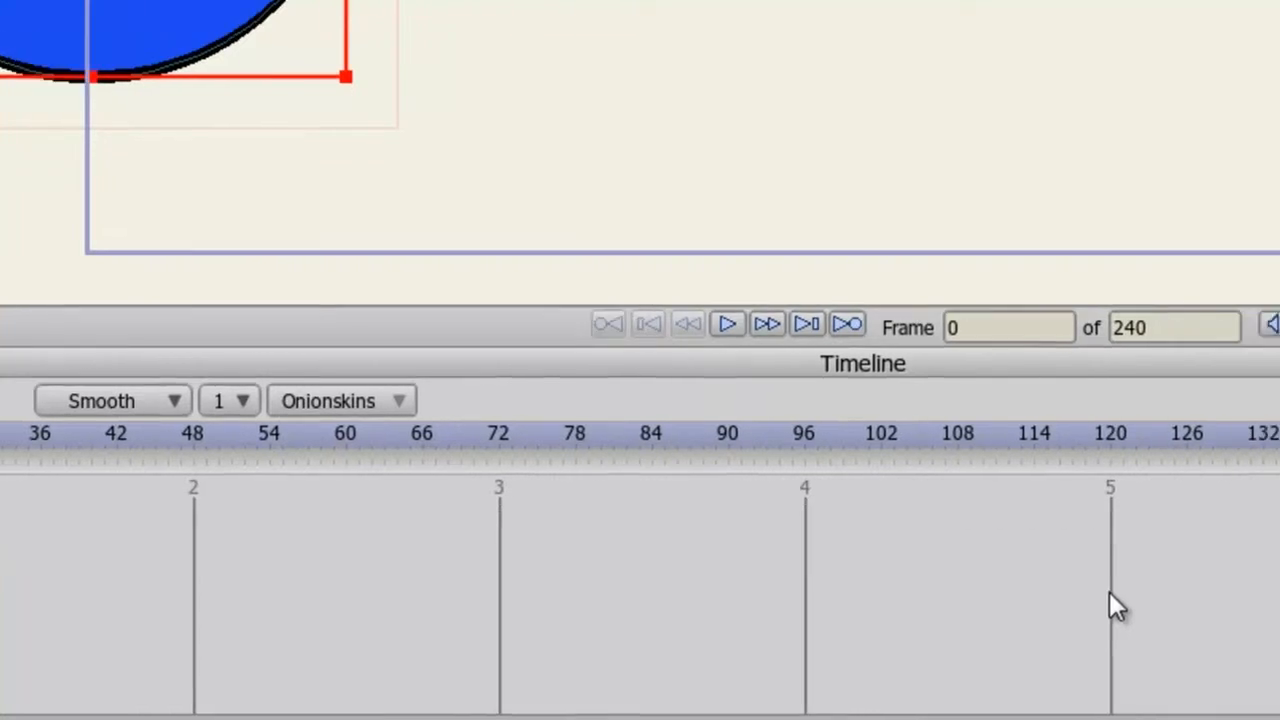
Step: Advance the bowling ball animation frame by frame from frame 0 to frame 29
scroll(7, 597, "up", 3)
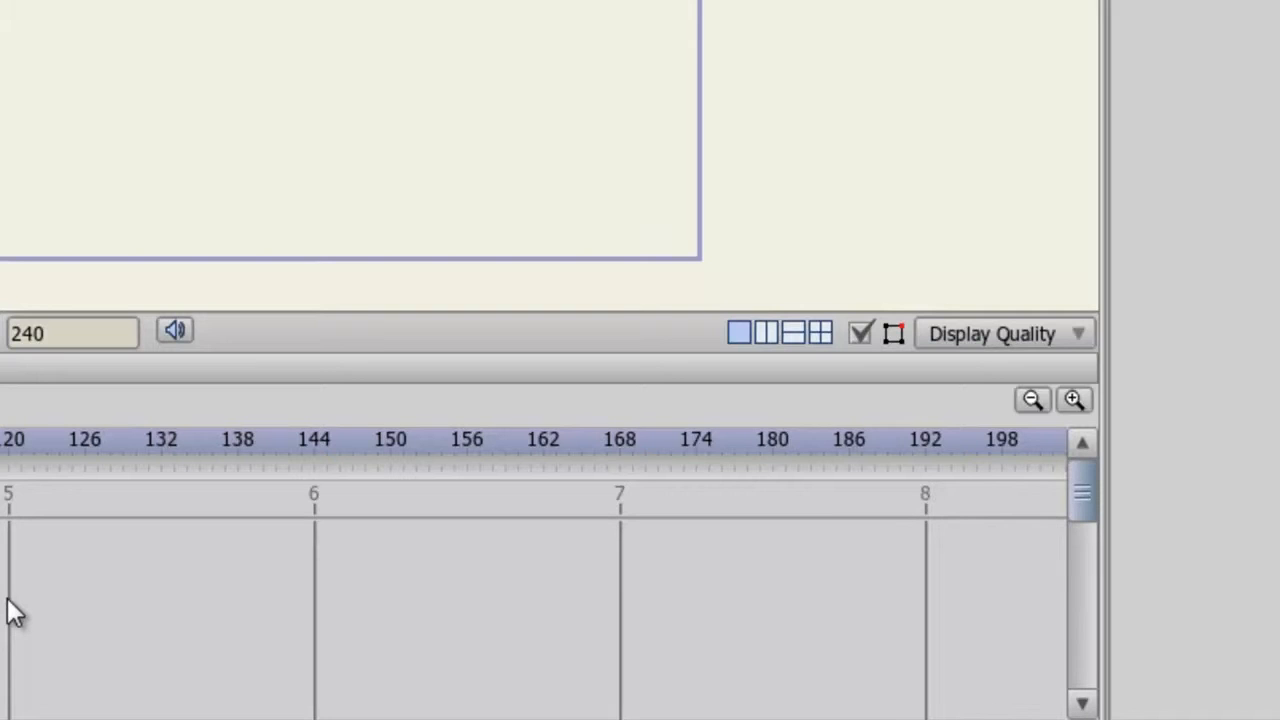
scroll(7, 598, "down", 3)
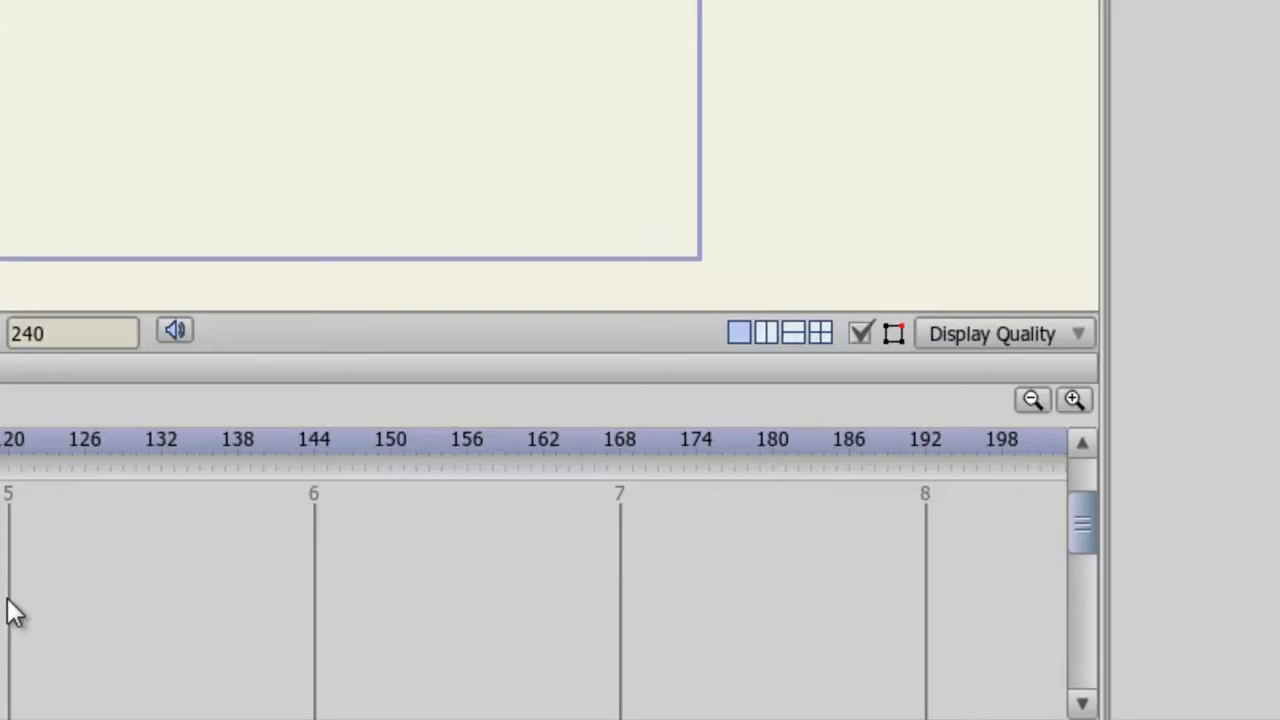
scroll(7, 598, "up", 3)
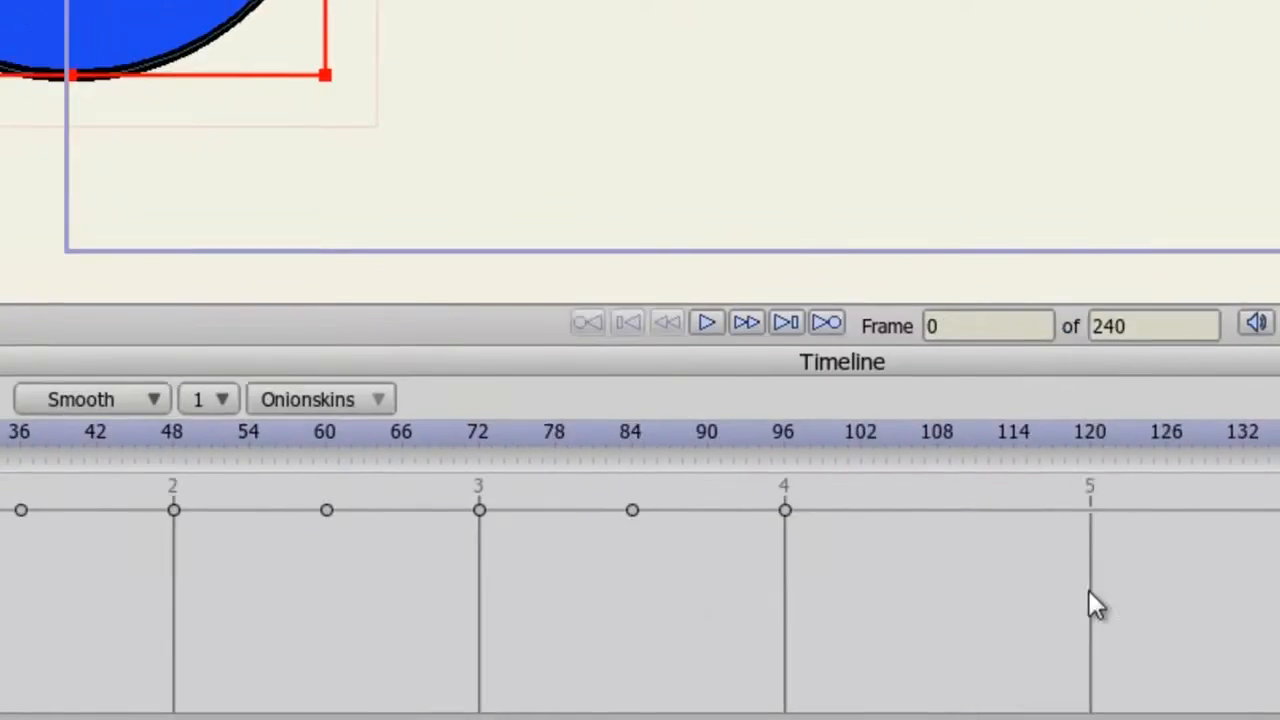
key("Right")
key("Right")
key("Right")
key("Right")
key("Right")
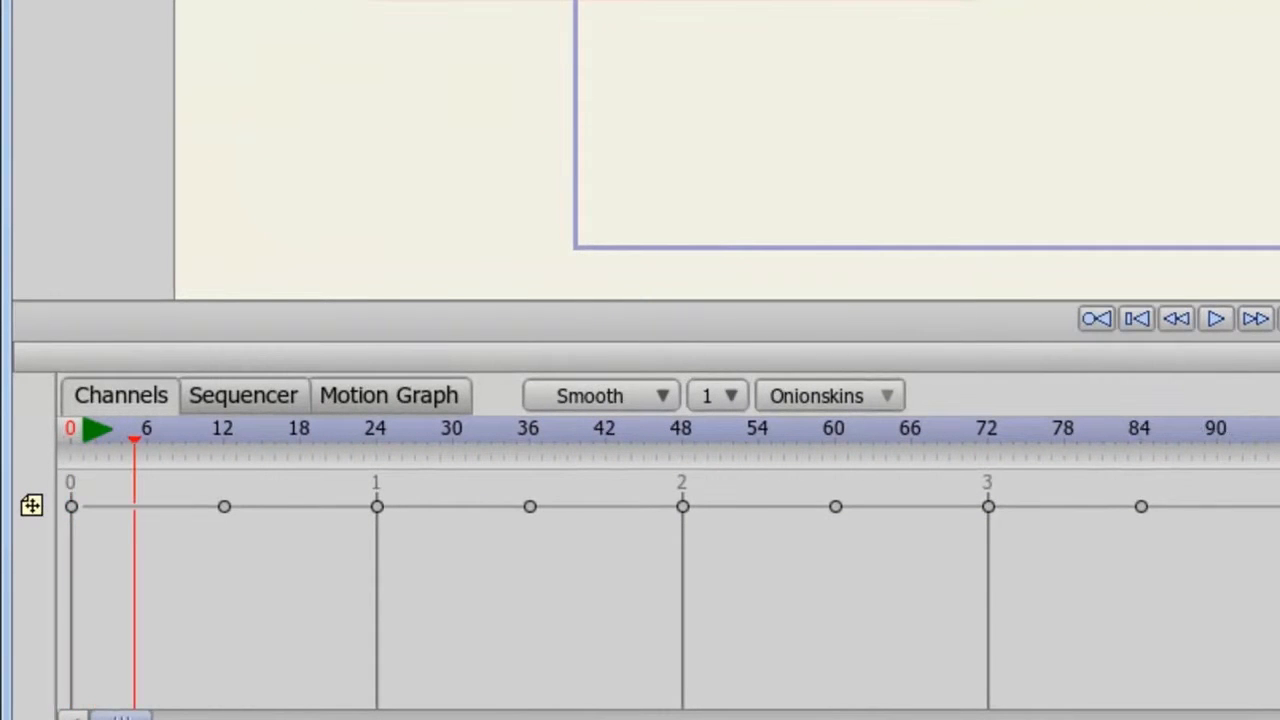
key("Right")
key("Right")
key("Right")
key("Right")
key("Right")
key("Right")
key("Right")
key("Right")
key("Right")
key("Right")
key("Right")
key("Right")
key("Right")
key("Right")
key("Right")
key("Right")
key("Right")
key("Right")
key("Right")
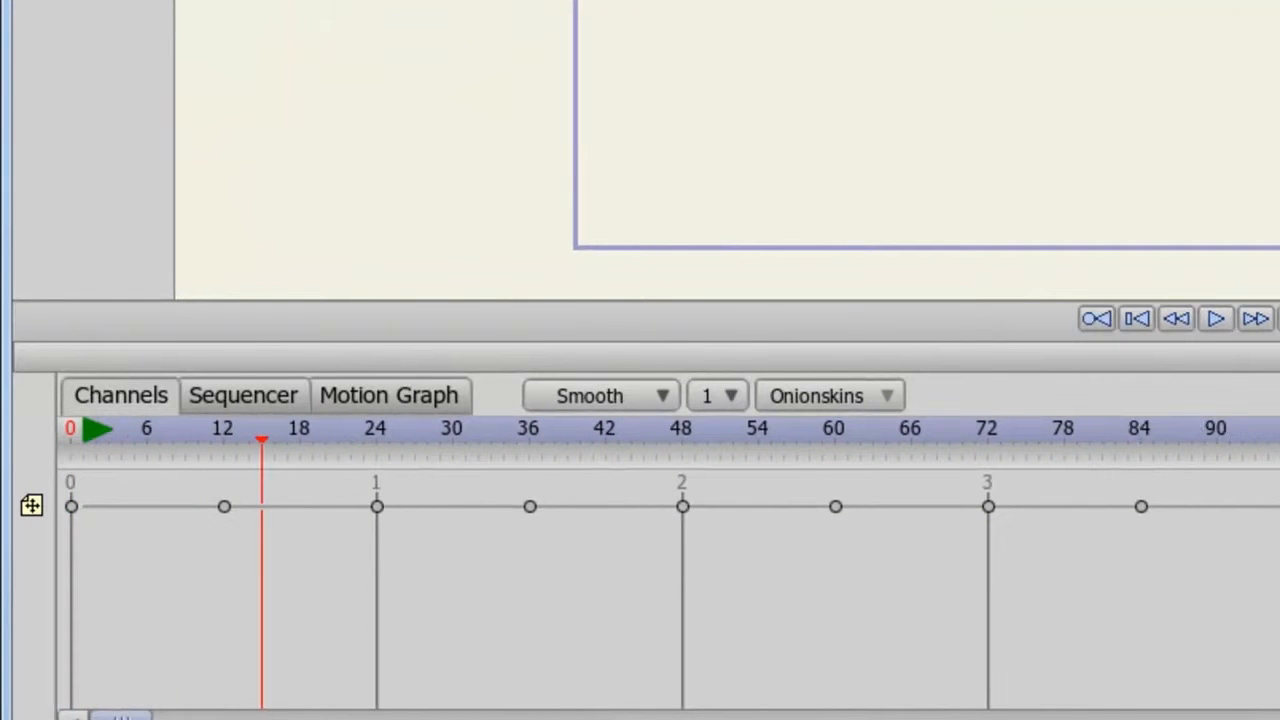
key("Right")
key("Right")
key("Right")
key("Right")
key("Right")
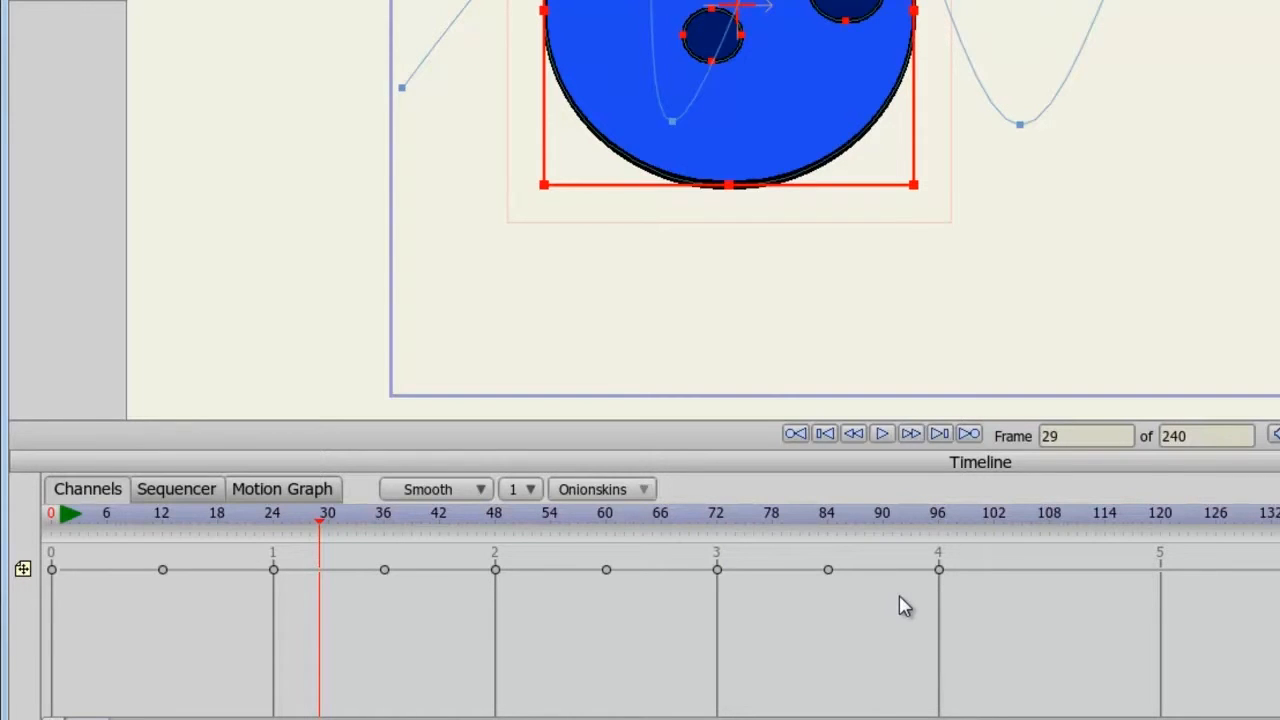
Step: Examine the ball layer's curves in the Motion Graph at several vertical scales and positions, and return to the channel keyframes
left_click_drag(936, 626, 1072, 606)
left_click(284, 489)
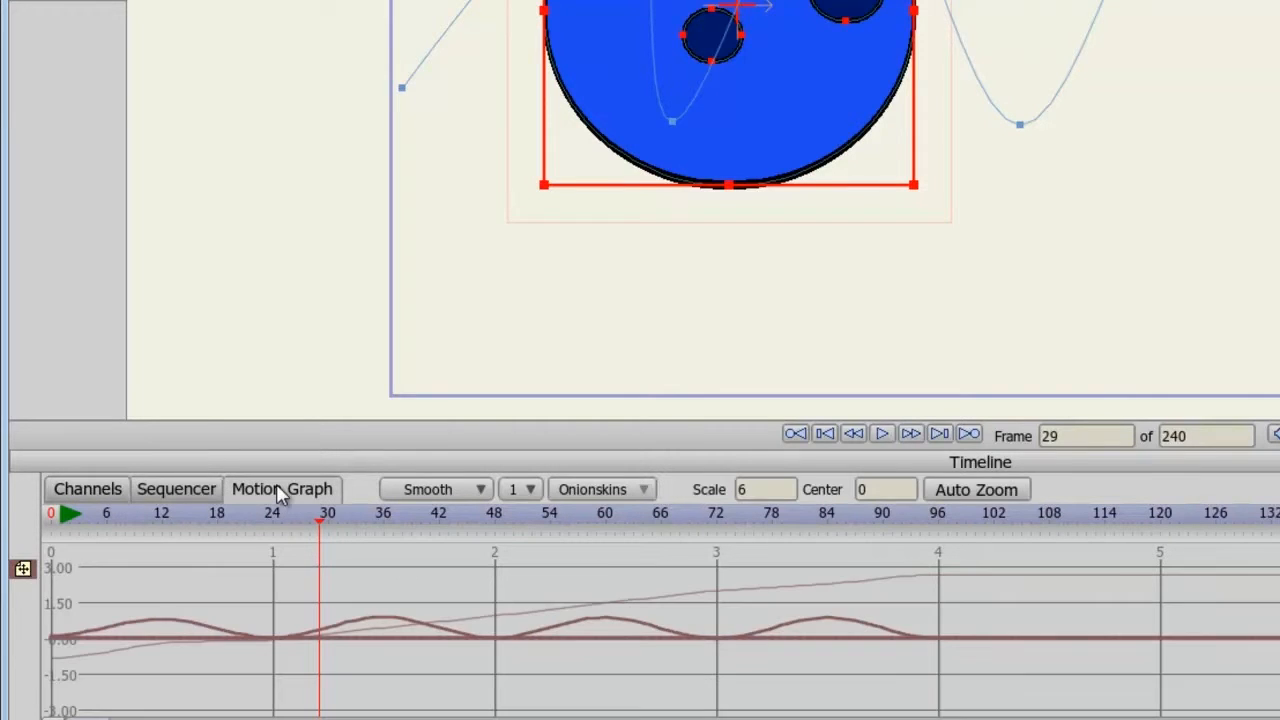
left_click_drag(390, 587, 567, 599)
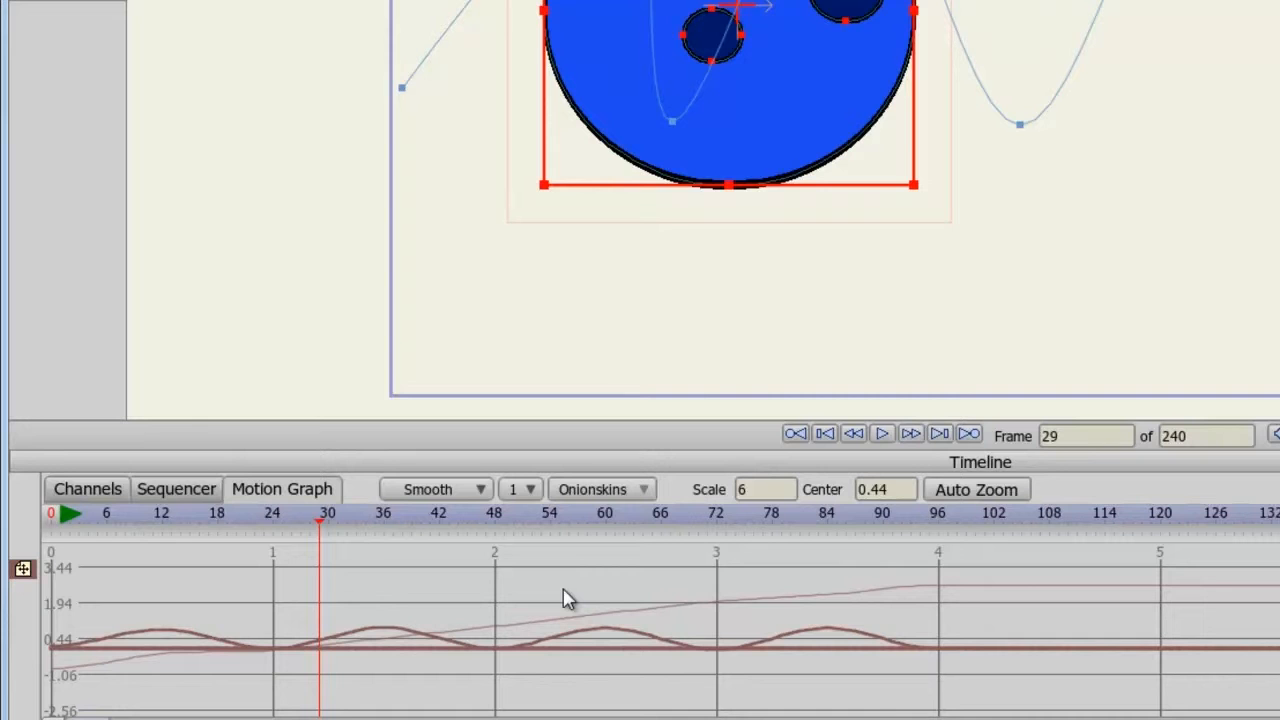
scroll(565, 598, "up", 6)
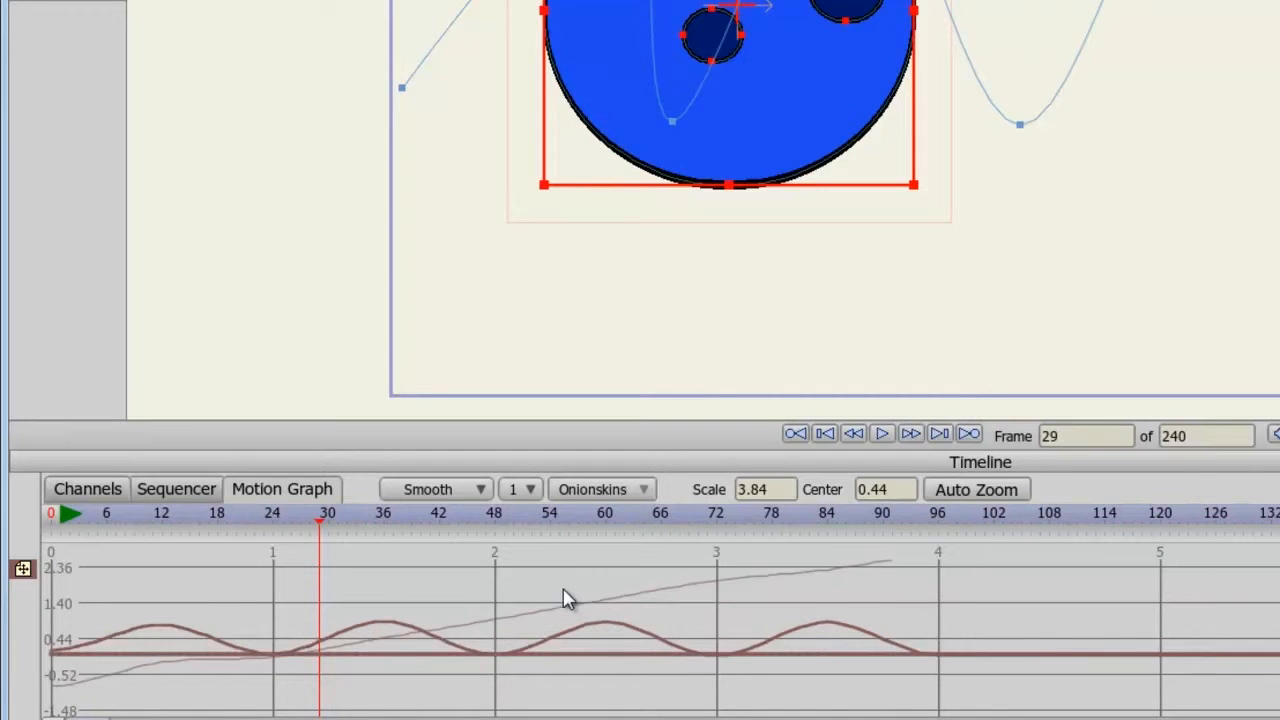
scroll(565, 598, "up", 3)
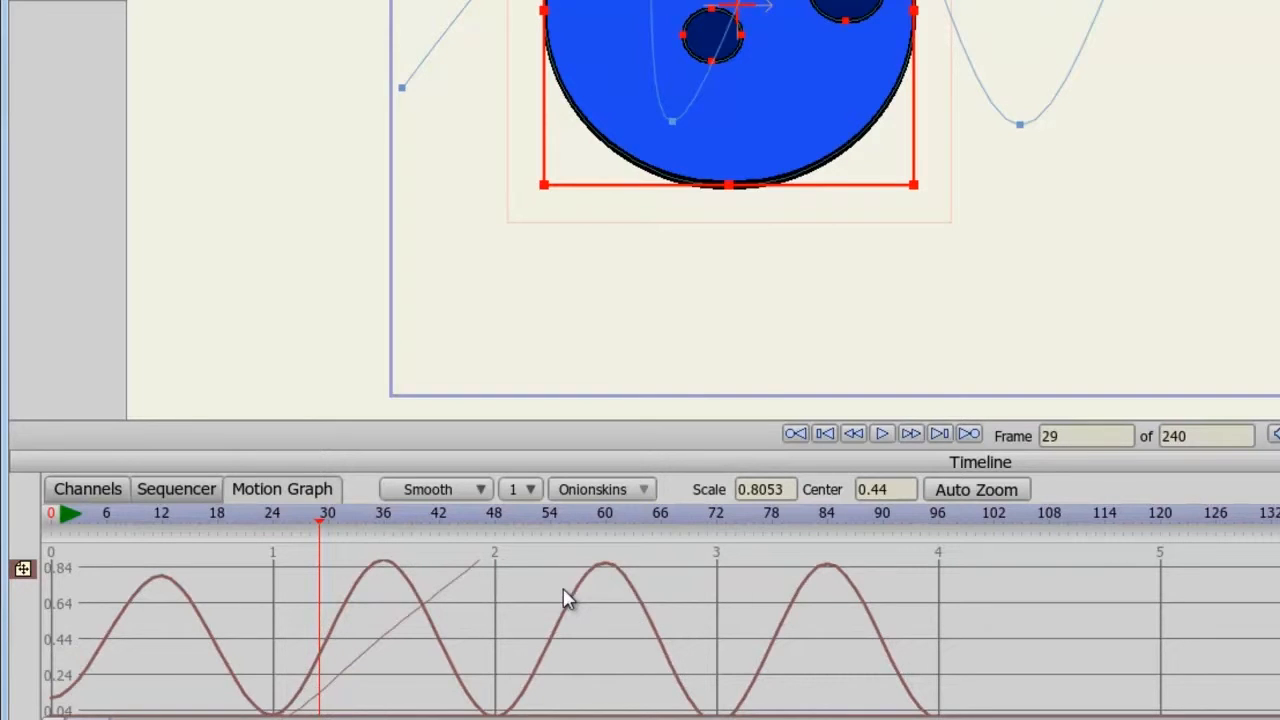
scroll(565, 598, "down", 7)
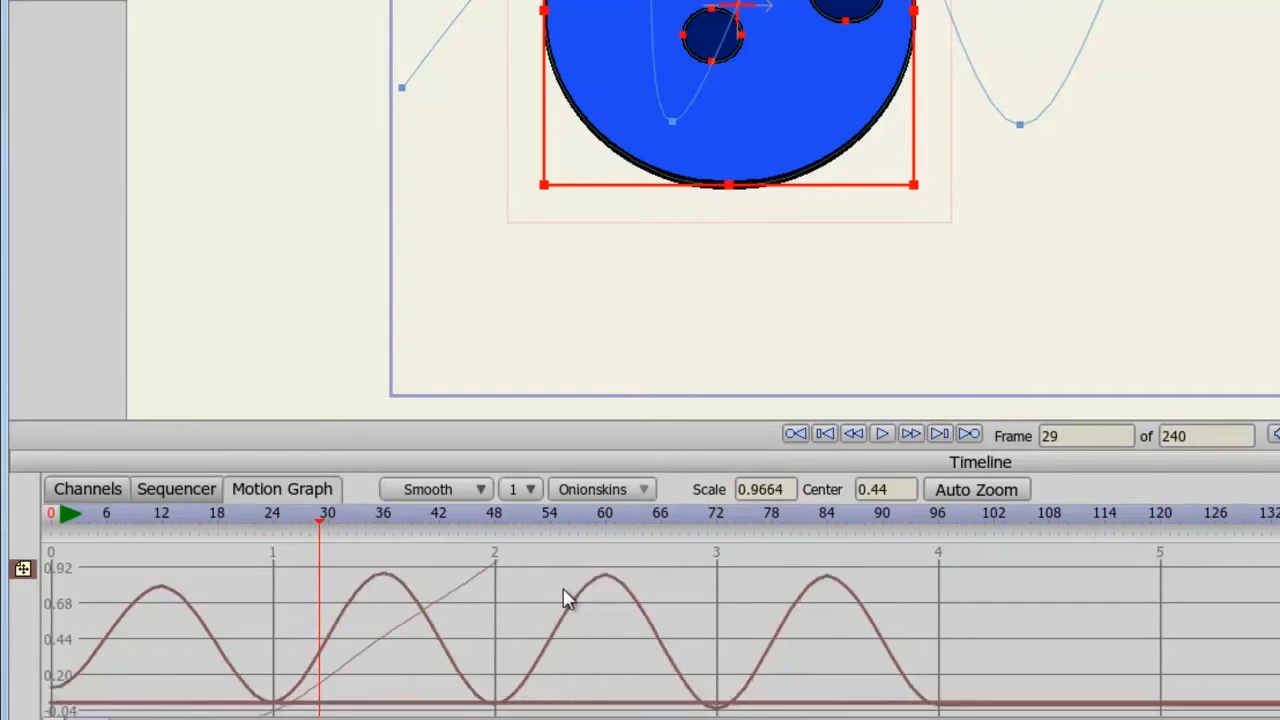
scroll(565, 598, "up", 3)
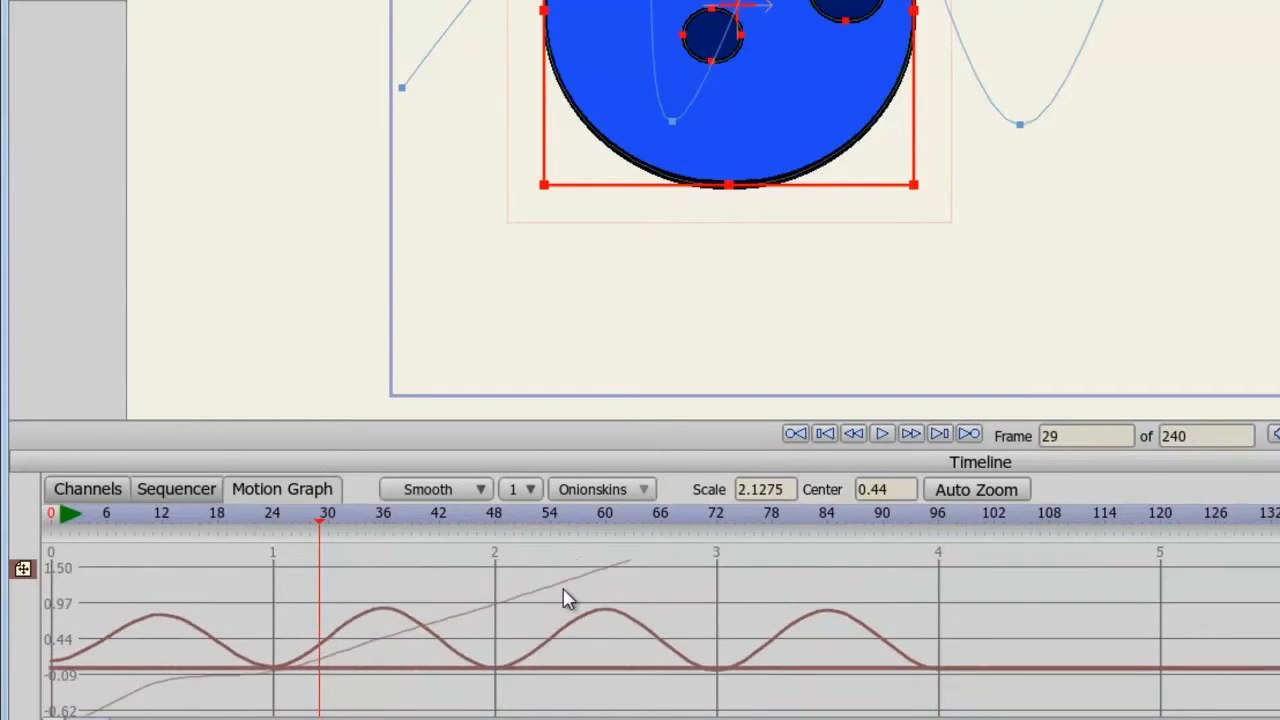
scroll(565, 598, "up", 6)
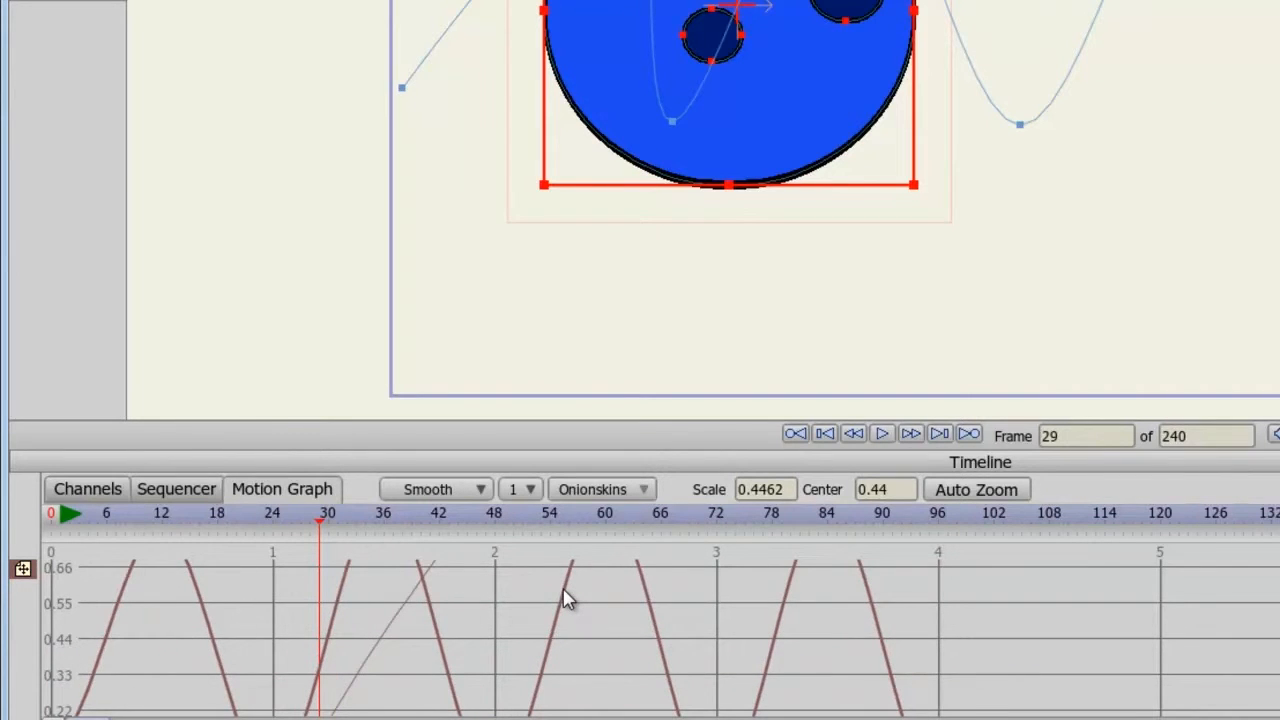
left_click_drag(565, 598, 551, 697)
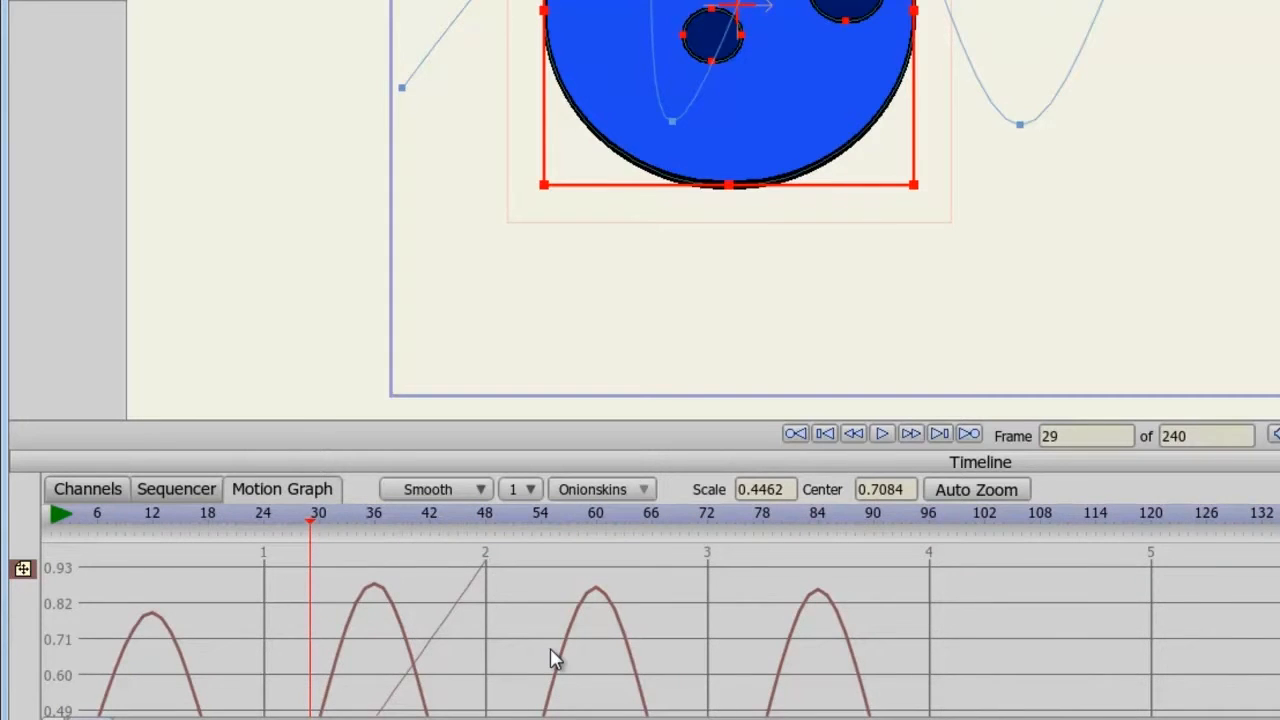
left_click(91, 493)
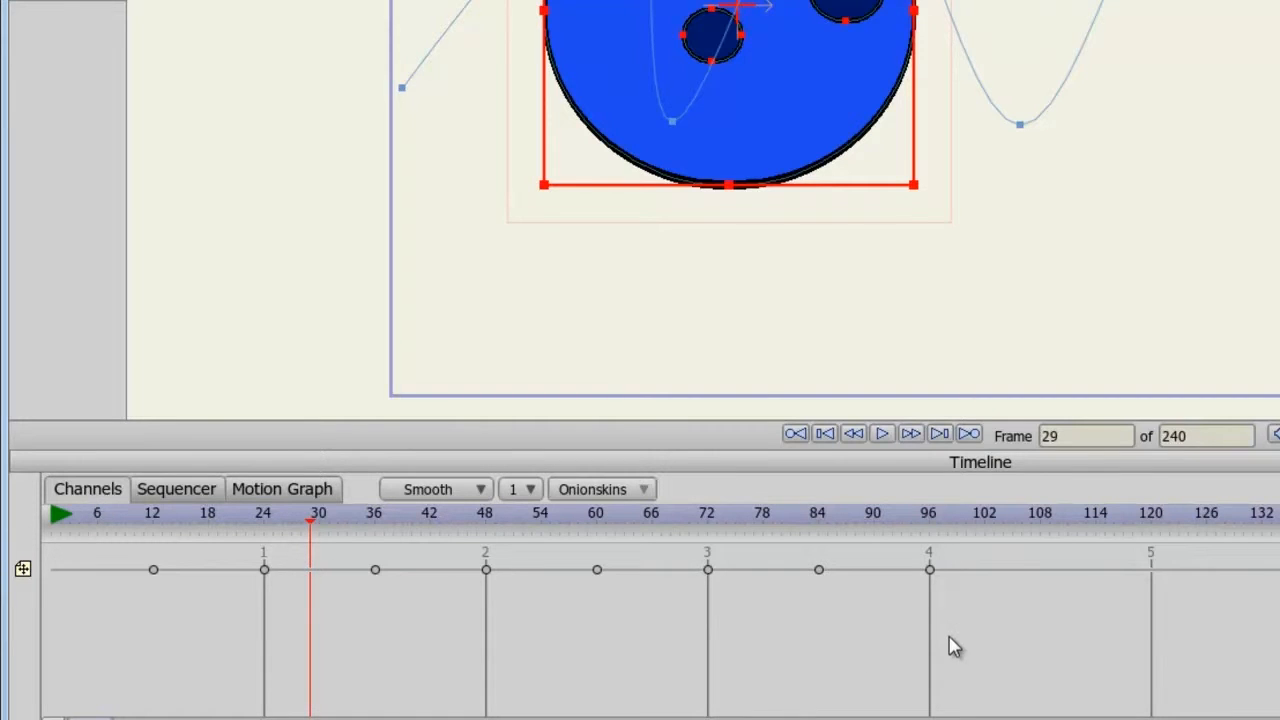
Step: Try deleting the keyframes at frames 72, 84 and 96 with the playhead at frame 83, and undo the deletion
left_click_drag(949, 638, 686, 562)
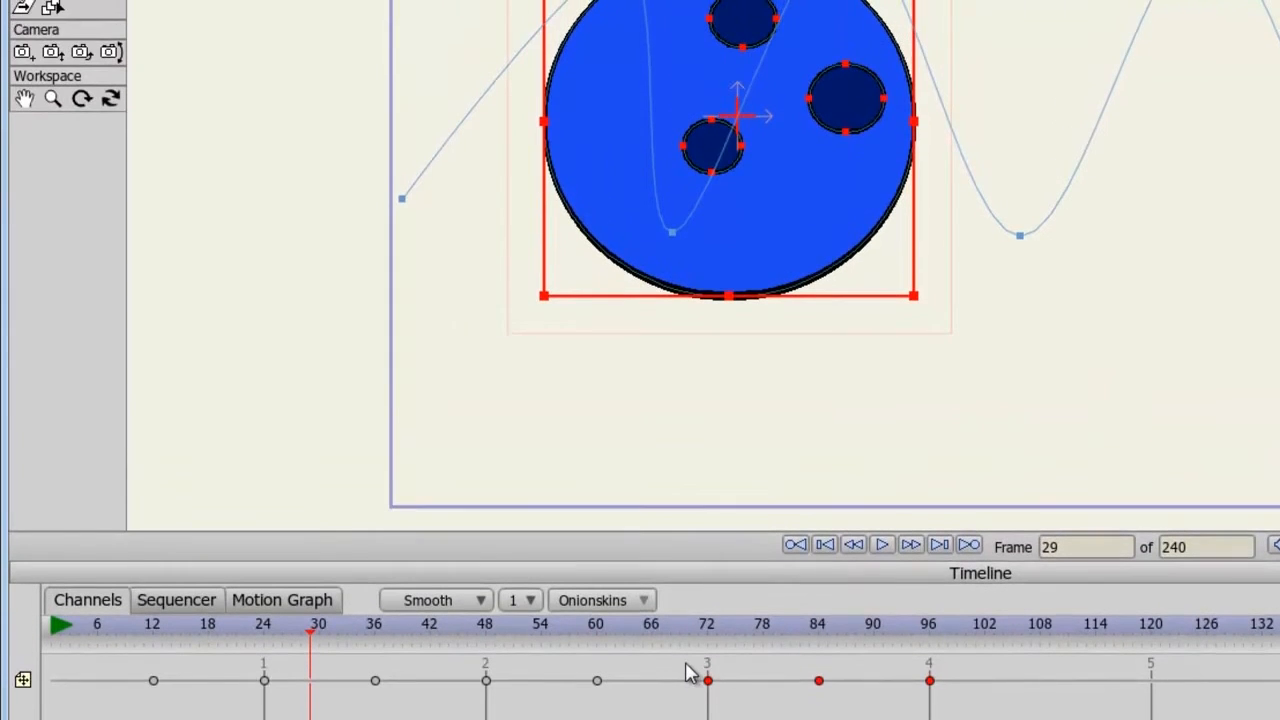
left_click(811, 626)
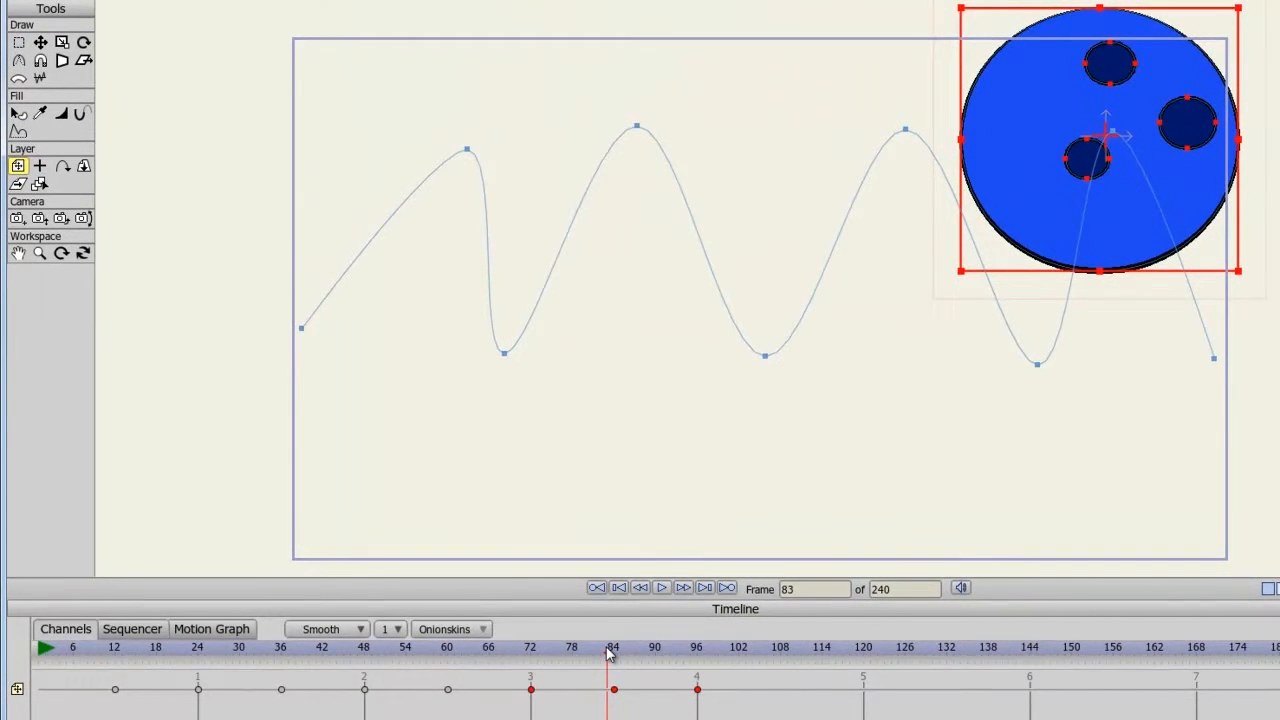
key("Delete")
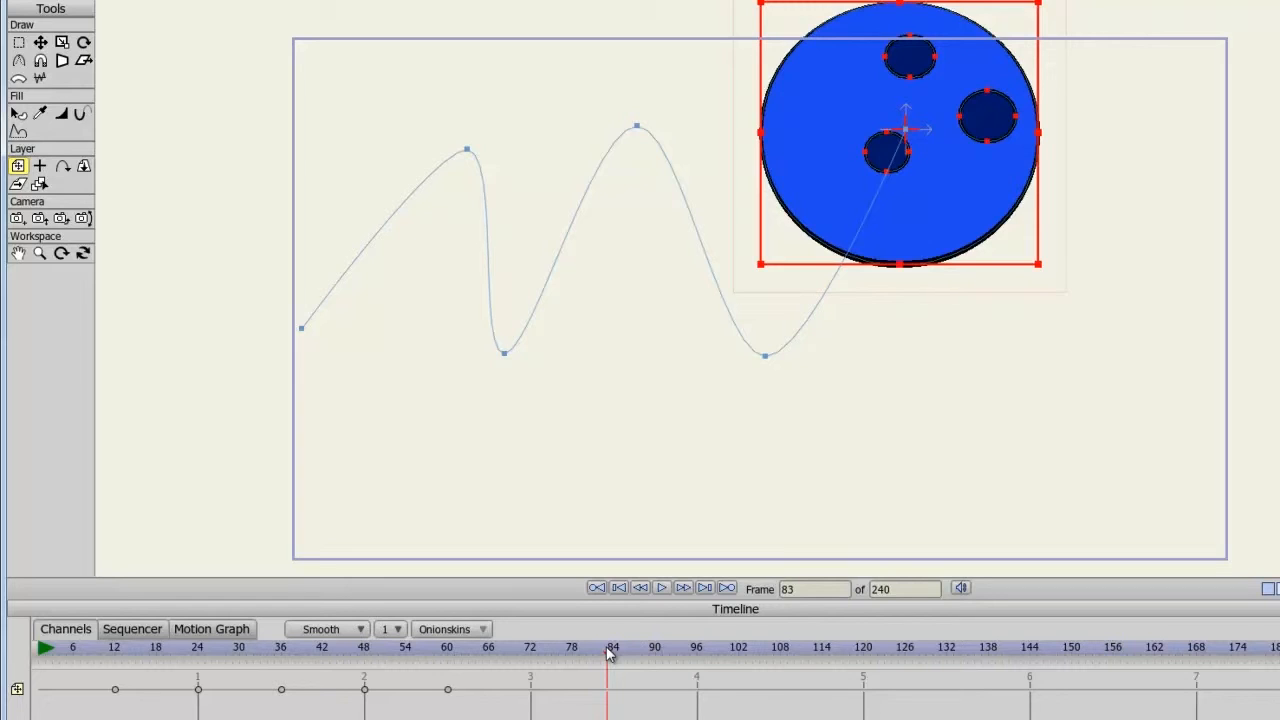
key("ctrl+z")
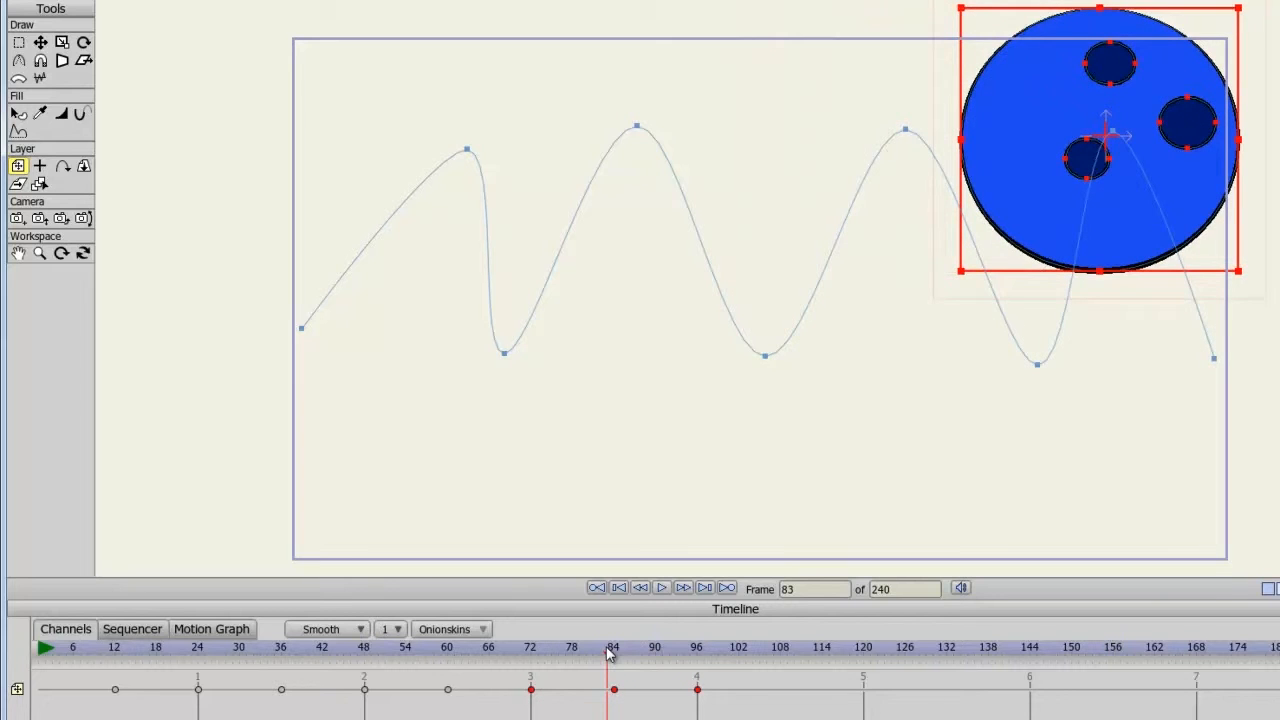
Step: Copy the ball layer's keyframes at frames 48, 60 and 72 and paste them starting at frame 108
left_click(527, 716)
left_click_drag(553, 717, 360, 670)
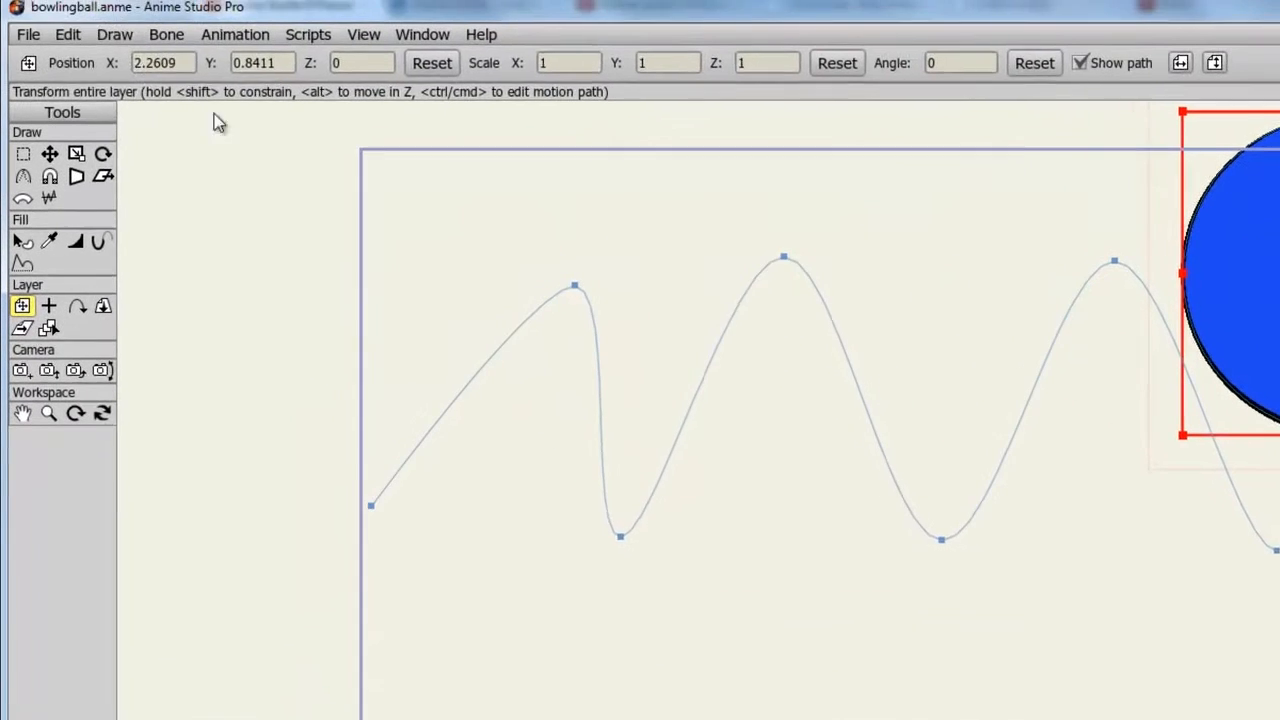
left_click(100, 40)
left_click(80, 135)
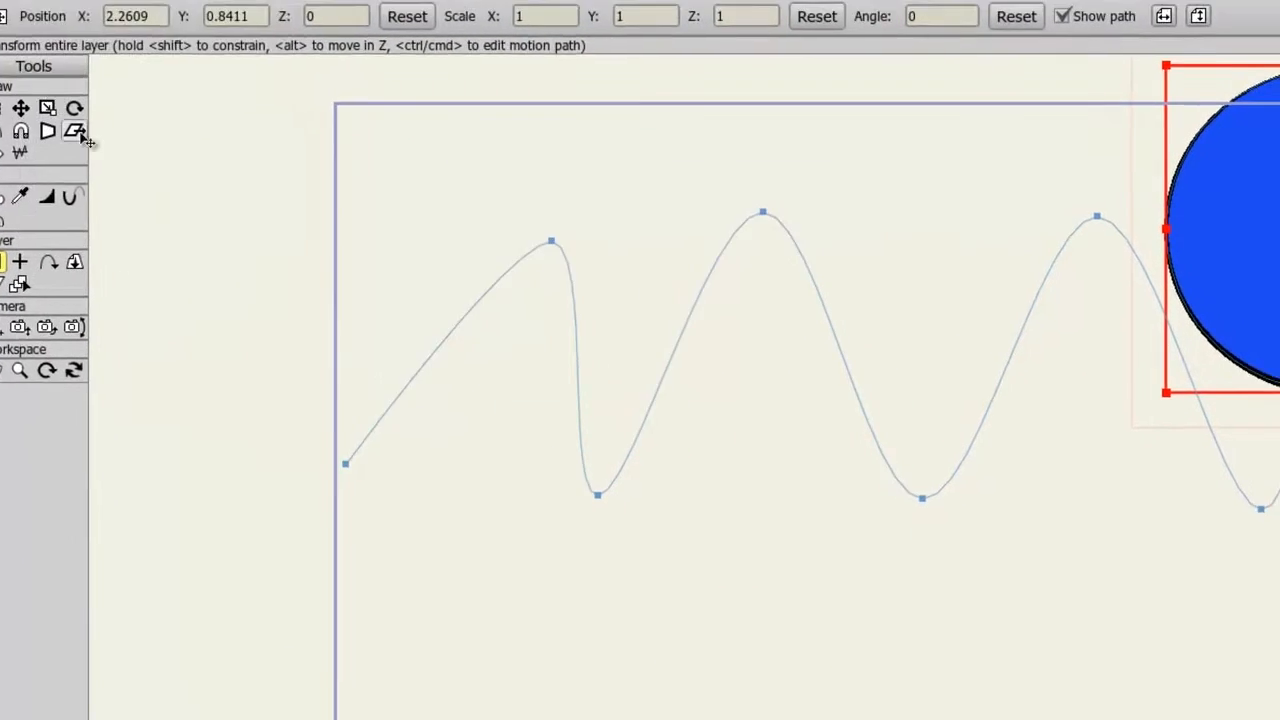
left_click_drag(681, 548, 763, 557)
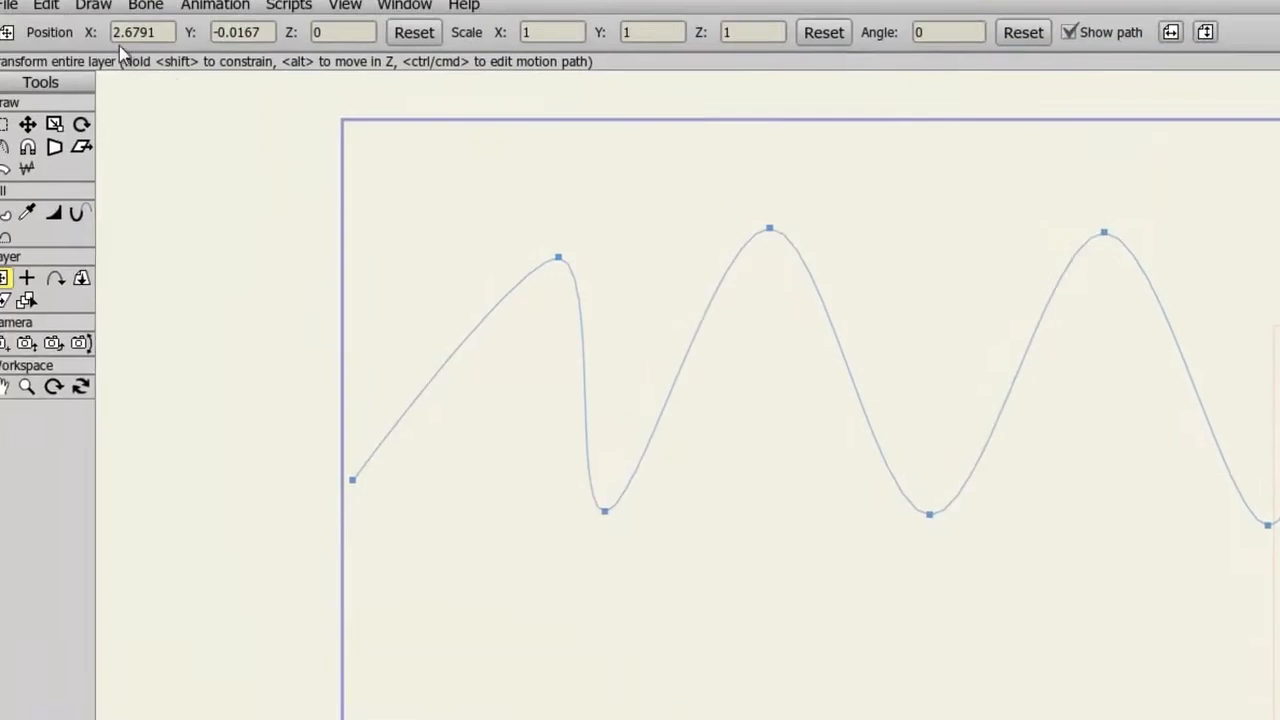
left_click(46, 4)
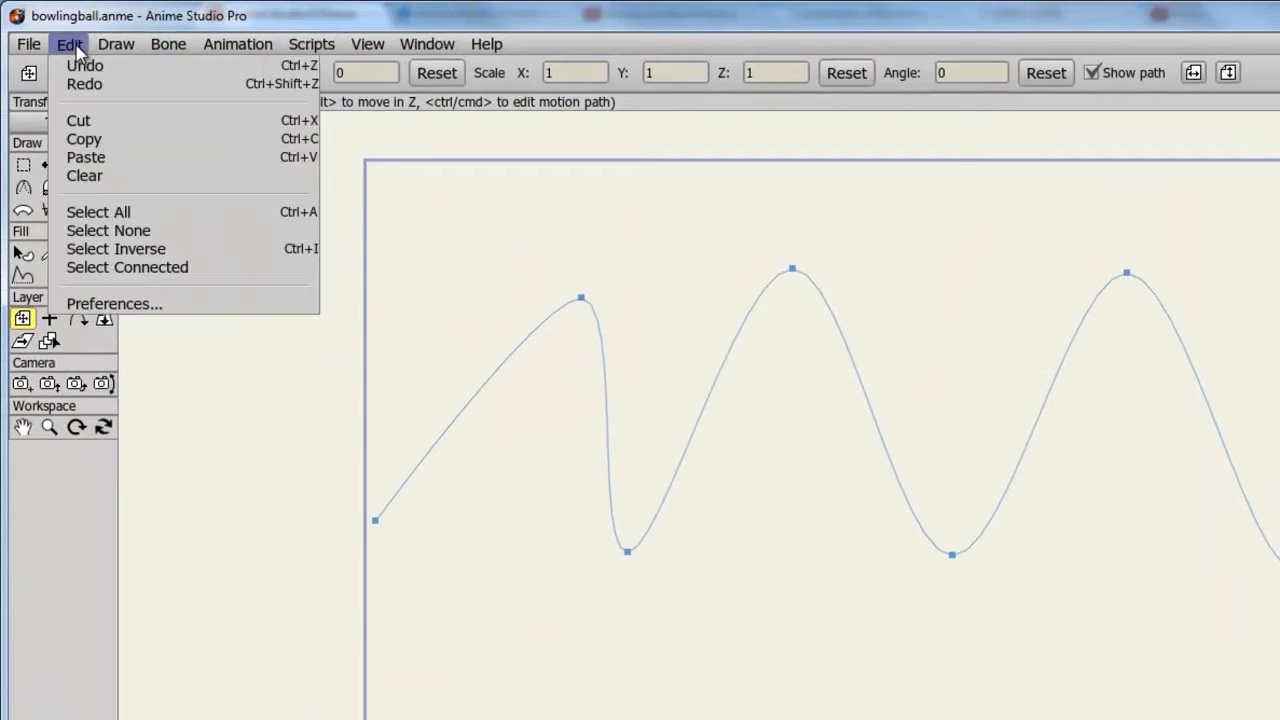
left_click(63, 120)
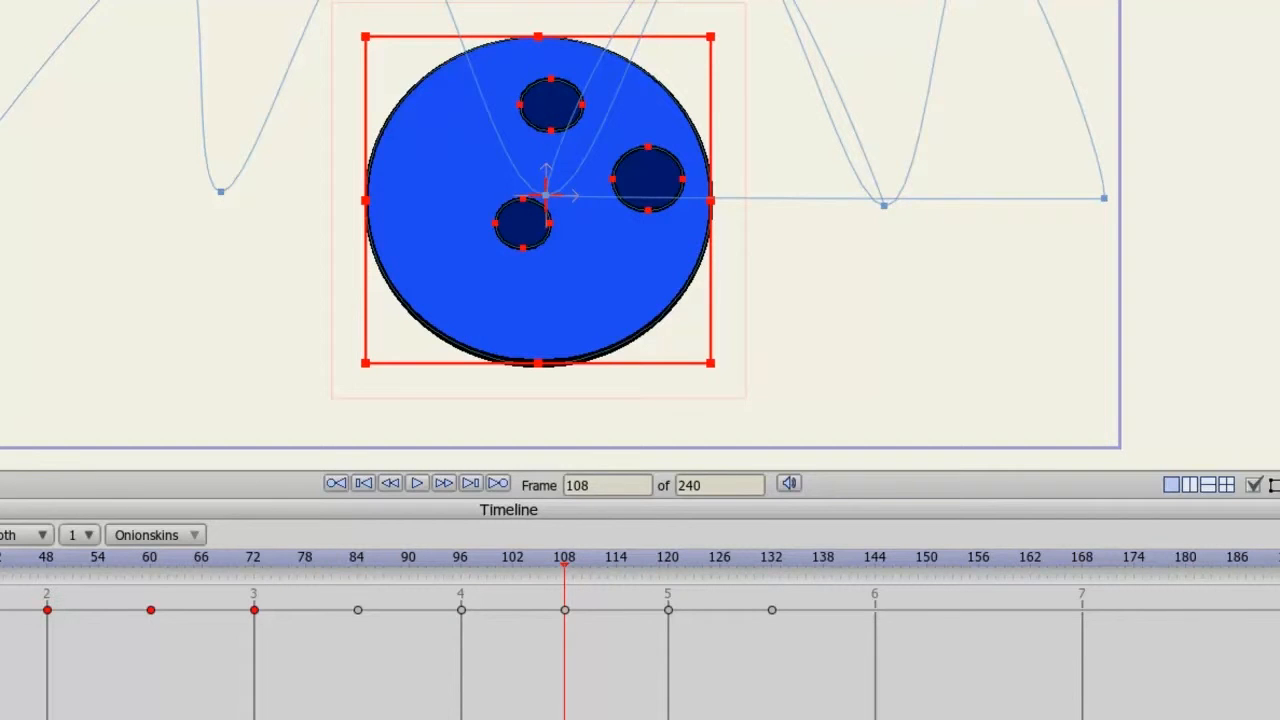
Step: Return to frame 0, try deleting all of the bowling ball's points, and restore the ball
scroll(629, 635, "left", 1)
left_click(28, 584)
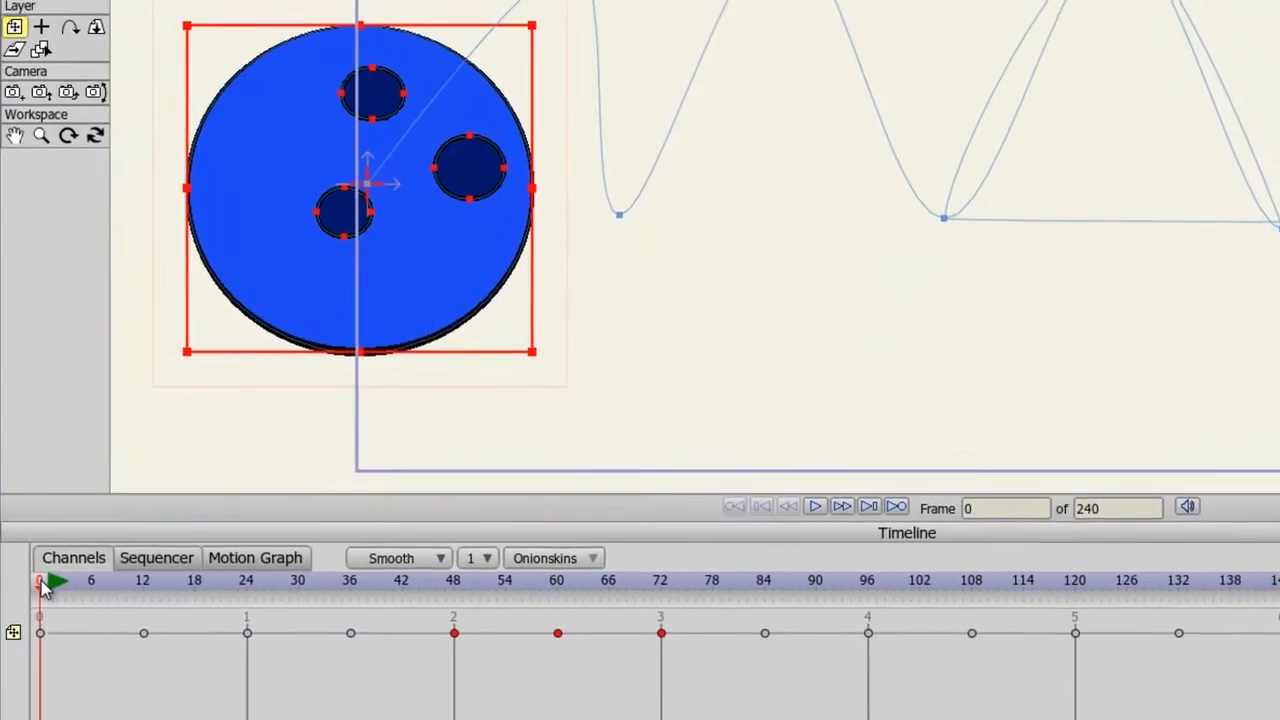
key("g")
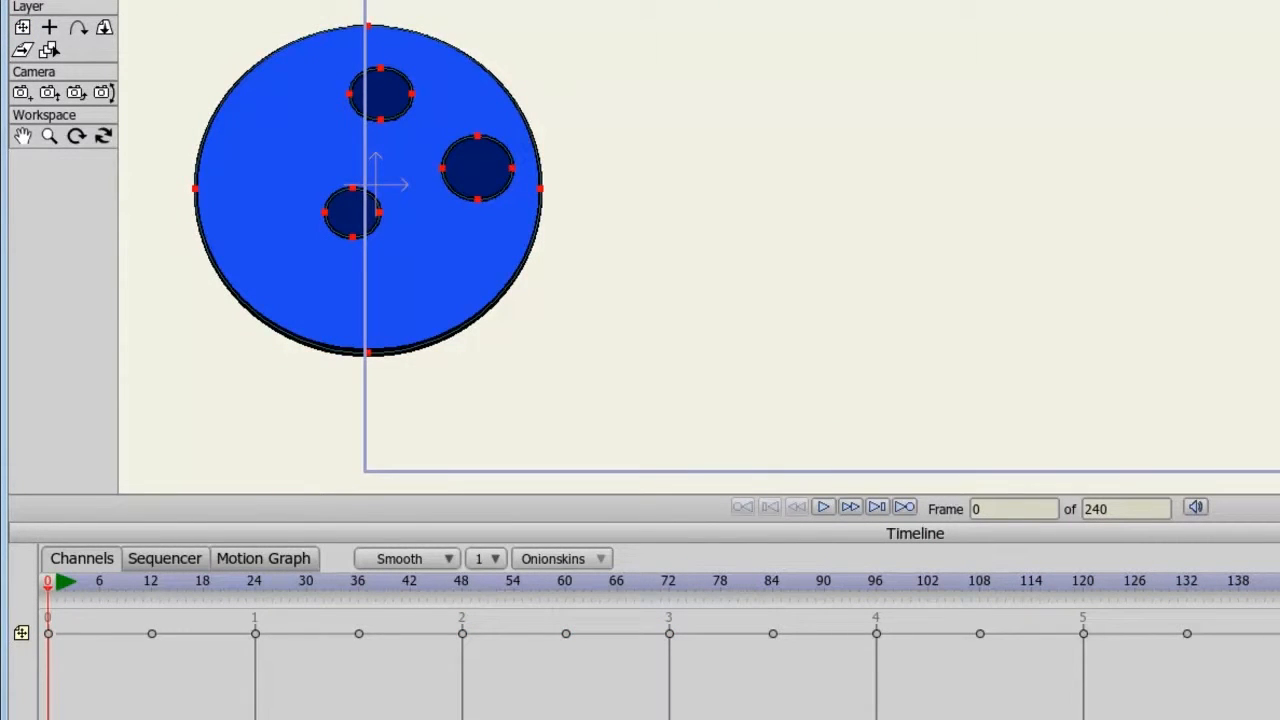
key("Delete")
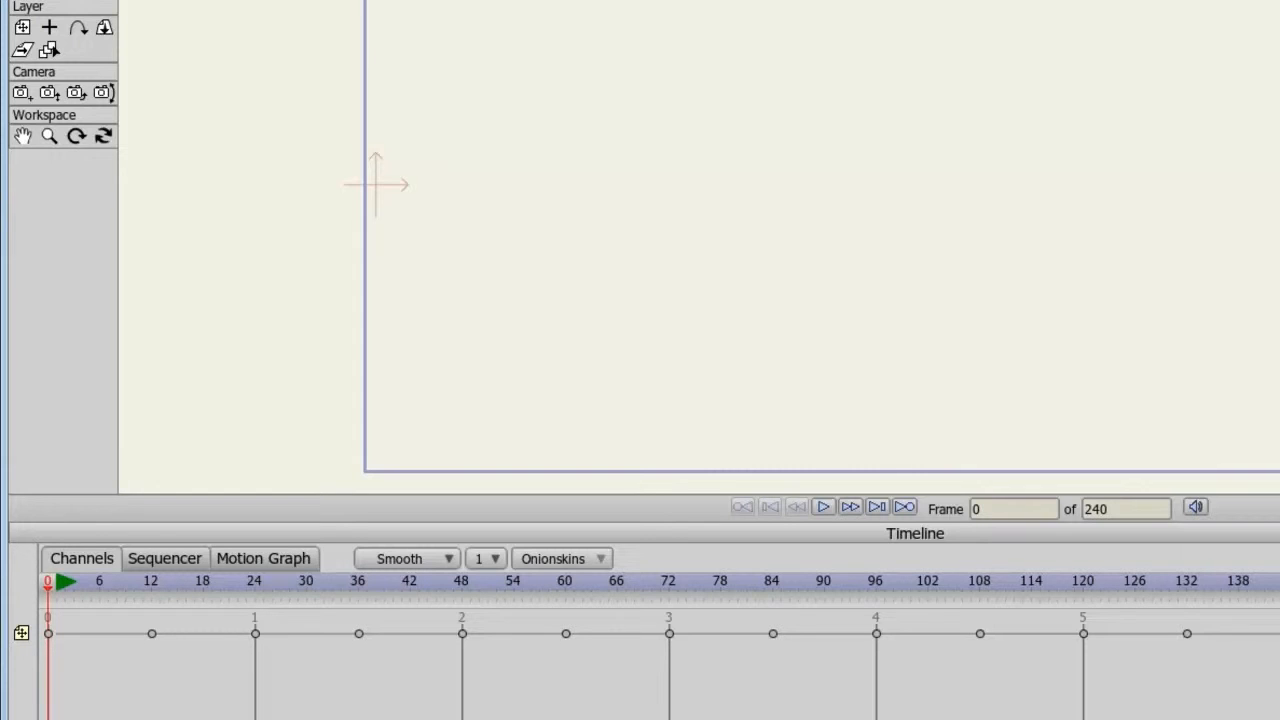
key("ctrl+v")
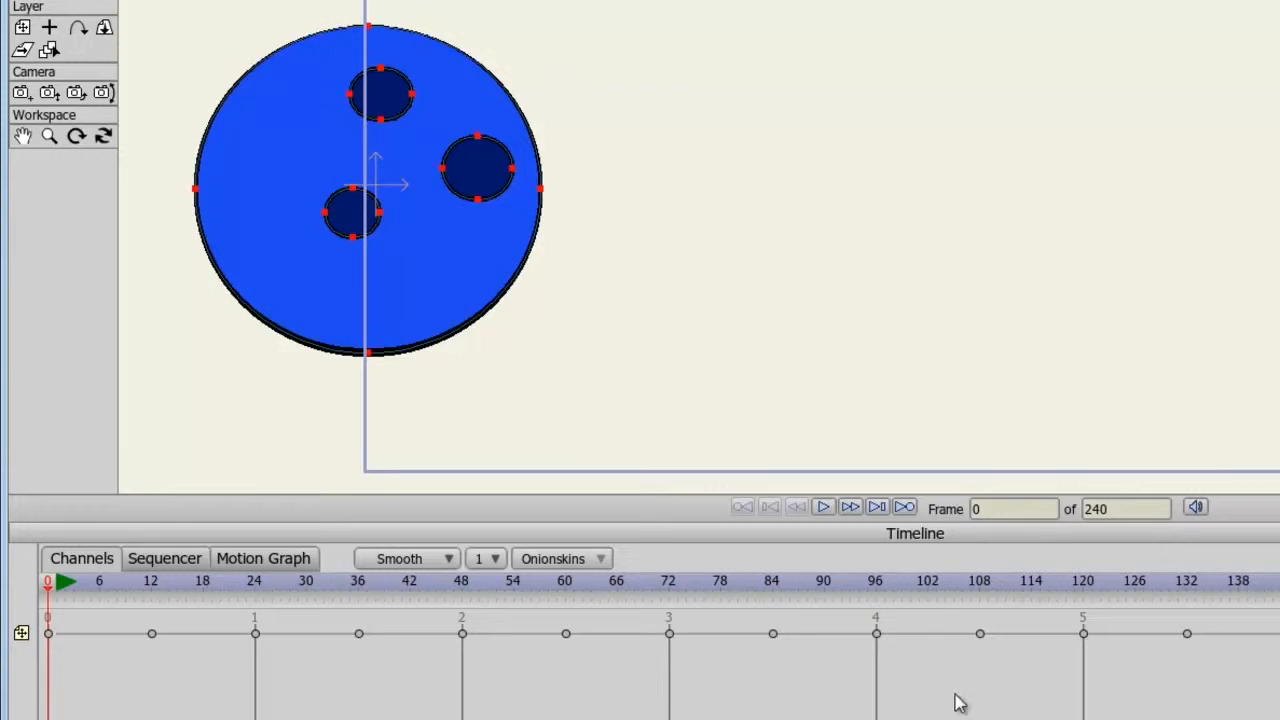
Step: Select the ball's keyframes at frames 84, 96 and 108, and add a new vector layer with the default name
left_click_drag(1026, 684, 760, 614)
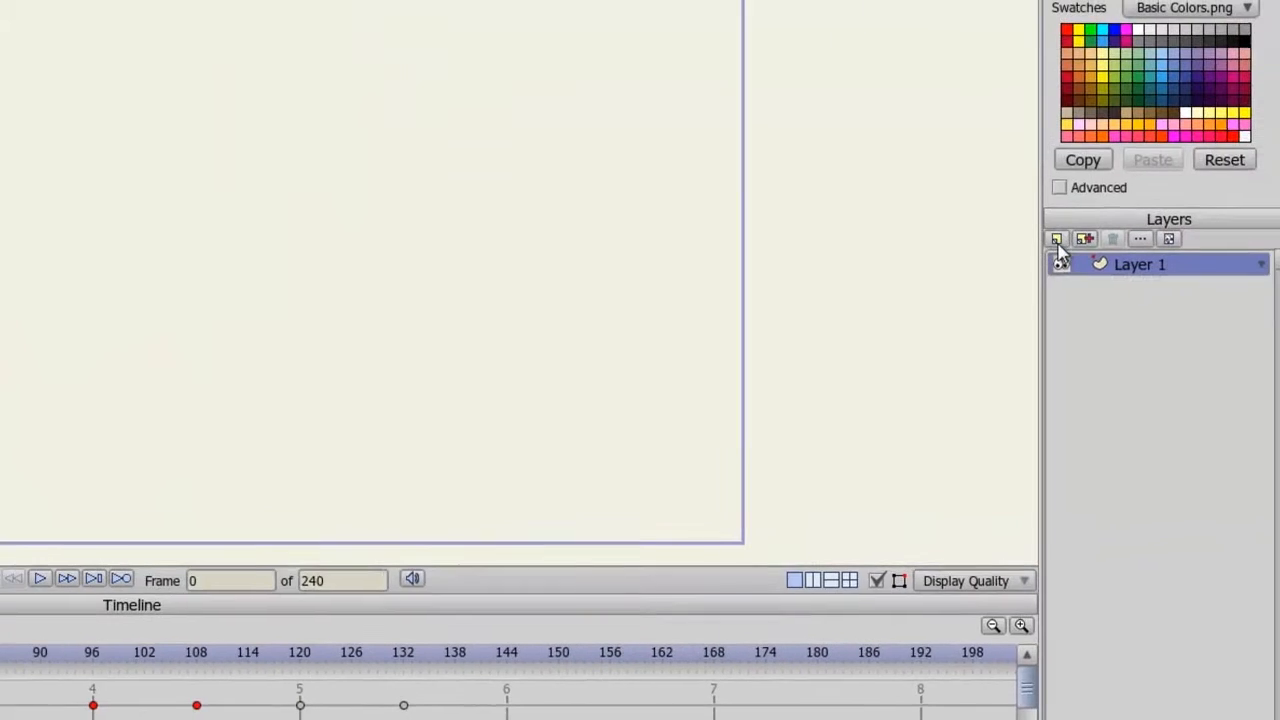
left_click(1049, 240)
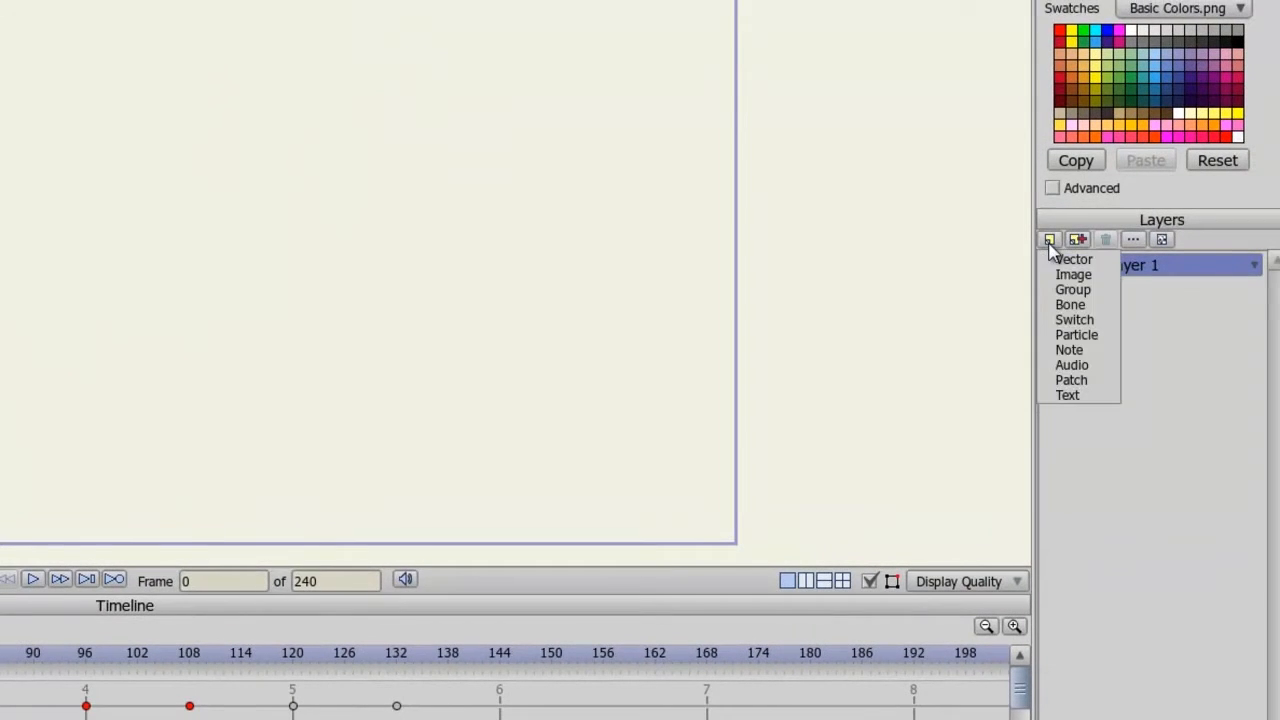
left_click(1058, 259)
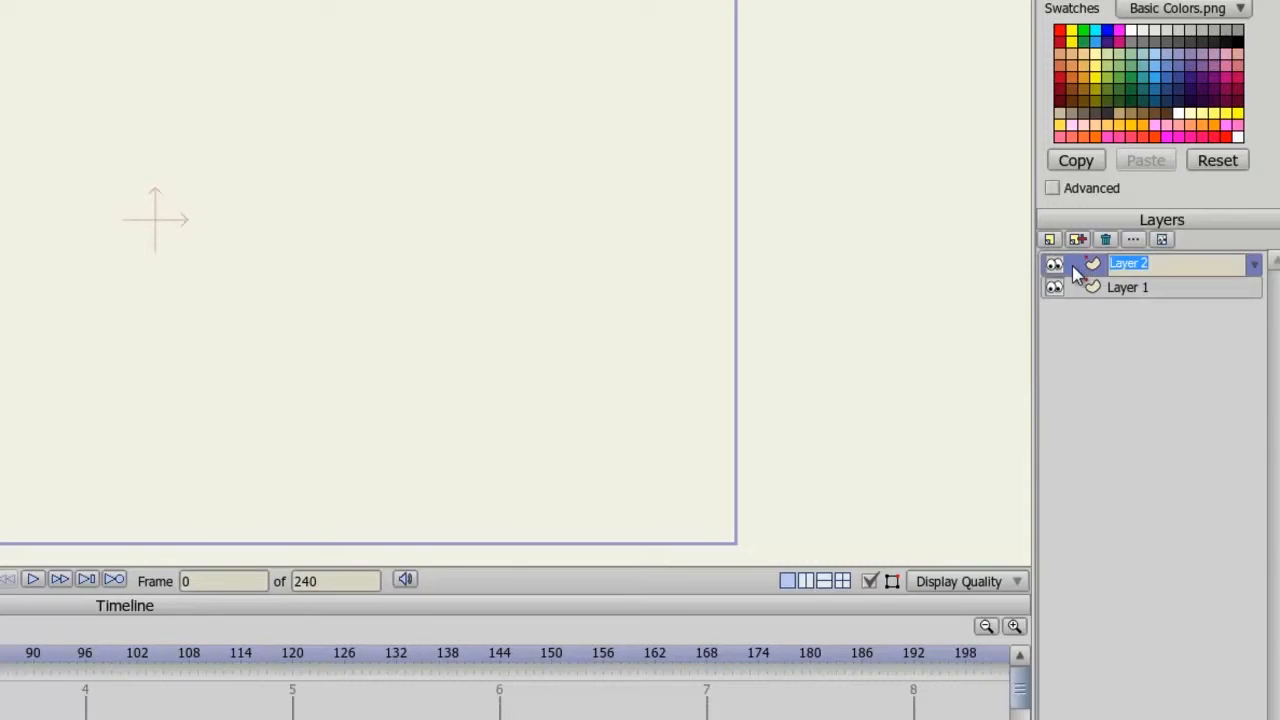
key("Return")
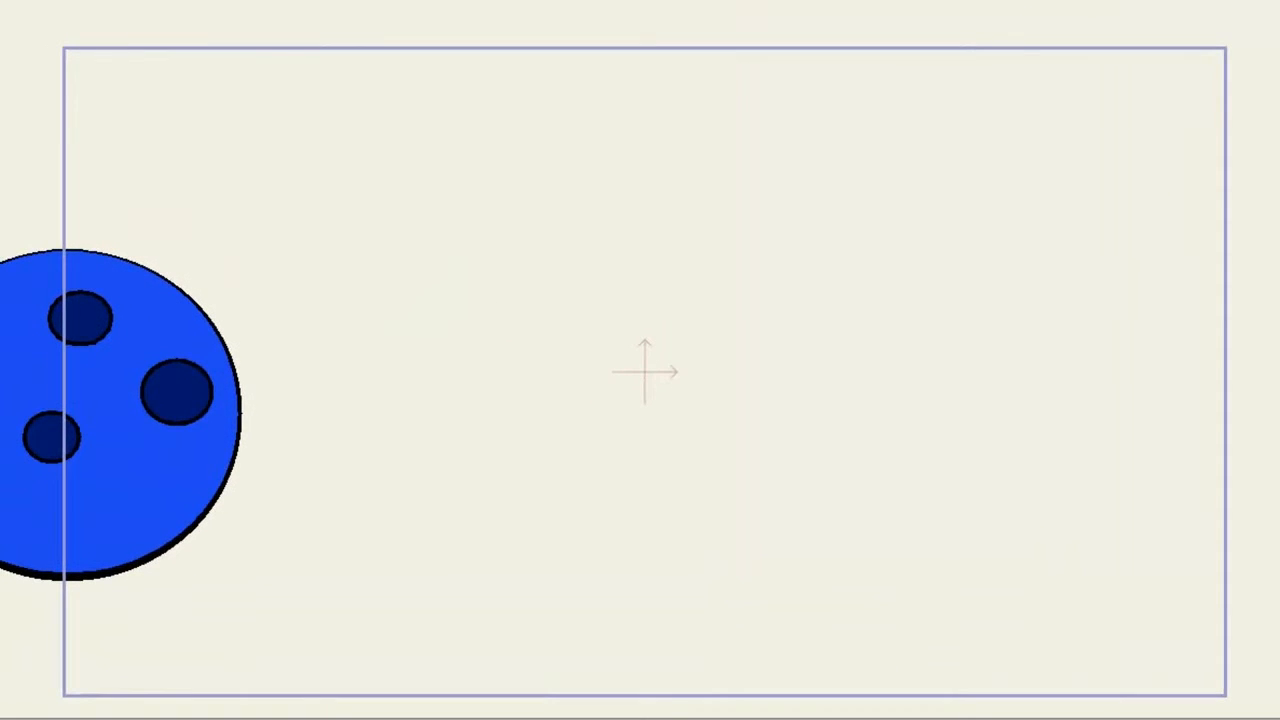
Step: Draw an open, winding seven-point curve beside the ball on the new layer, select the whole curve, and deselect it
left_click(550, 443)
left_click(741, 249)
left_click(886, 380)
left_click(689, 507)
left_click(1088, 530)
left_click(1018, 253)
left_click(889, 181)
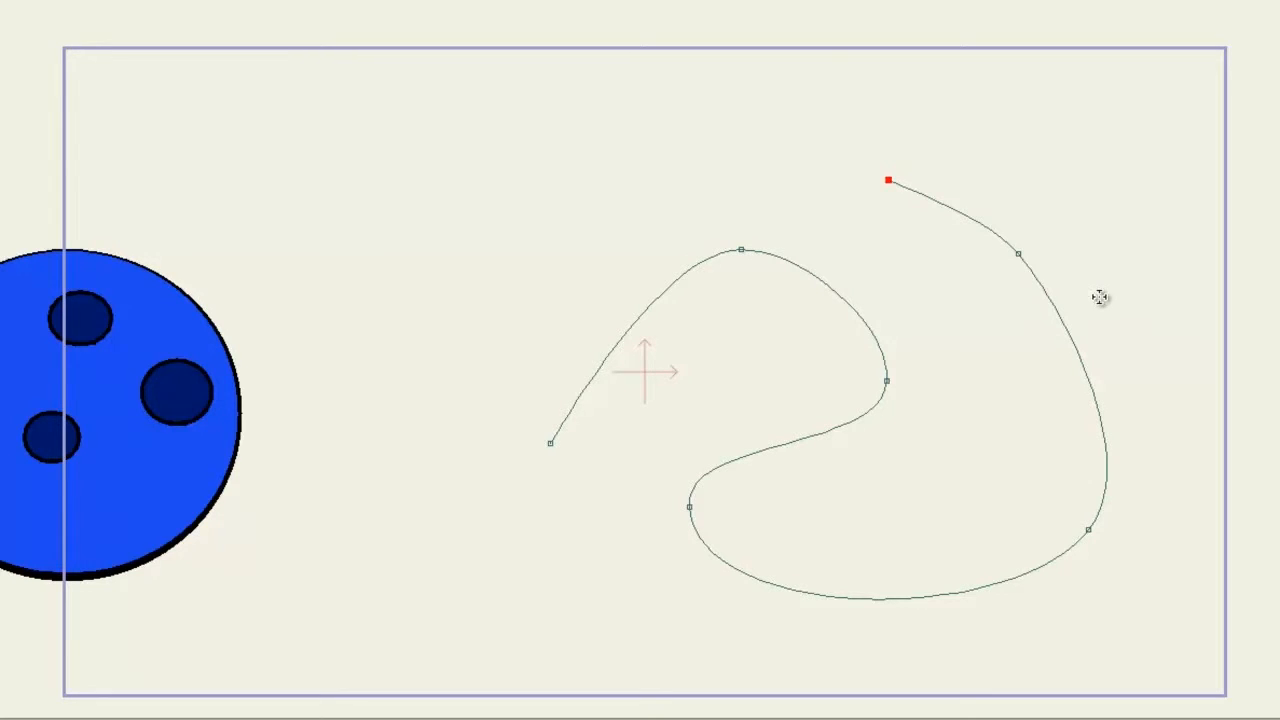
left_click(1029, 271)
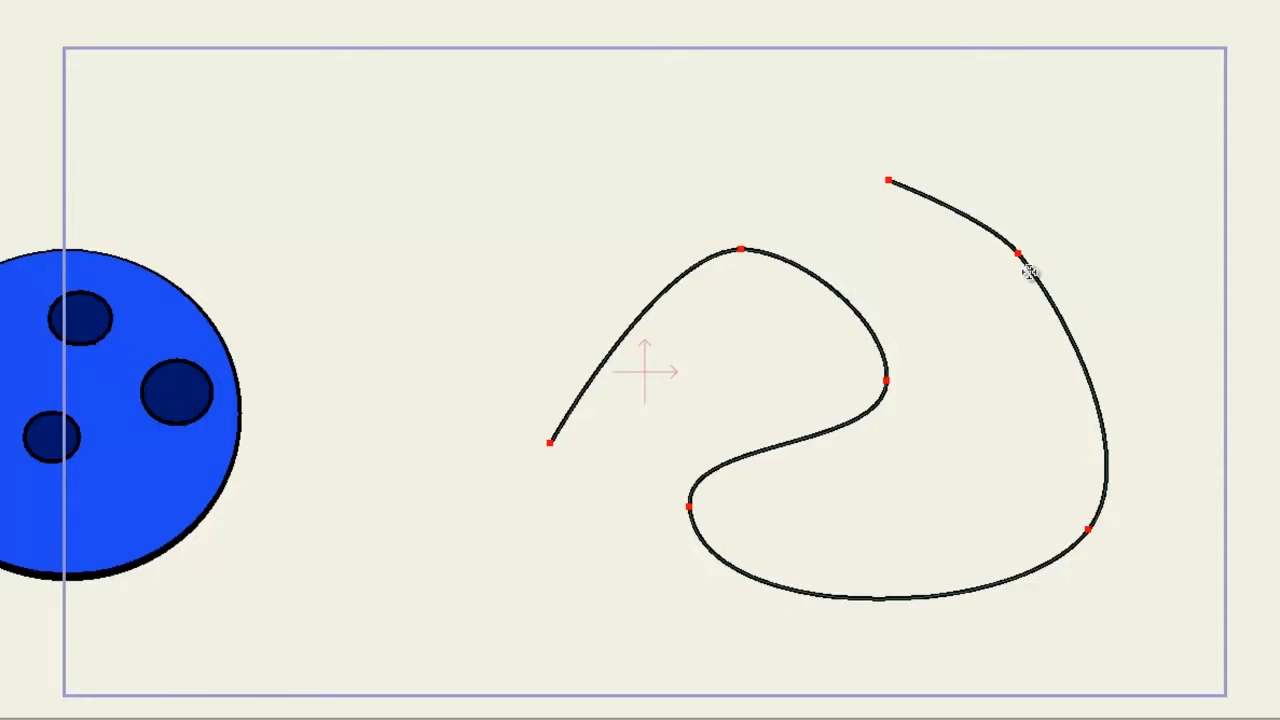
left_click(1154, 434)
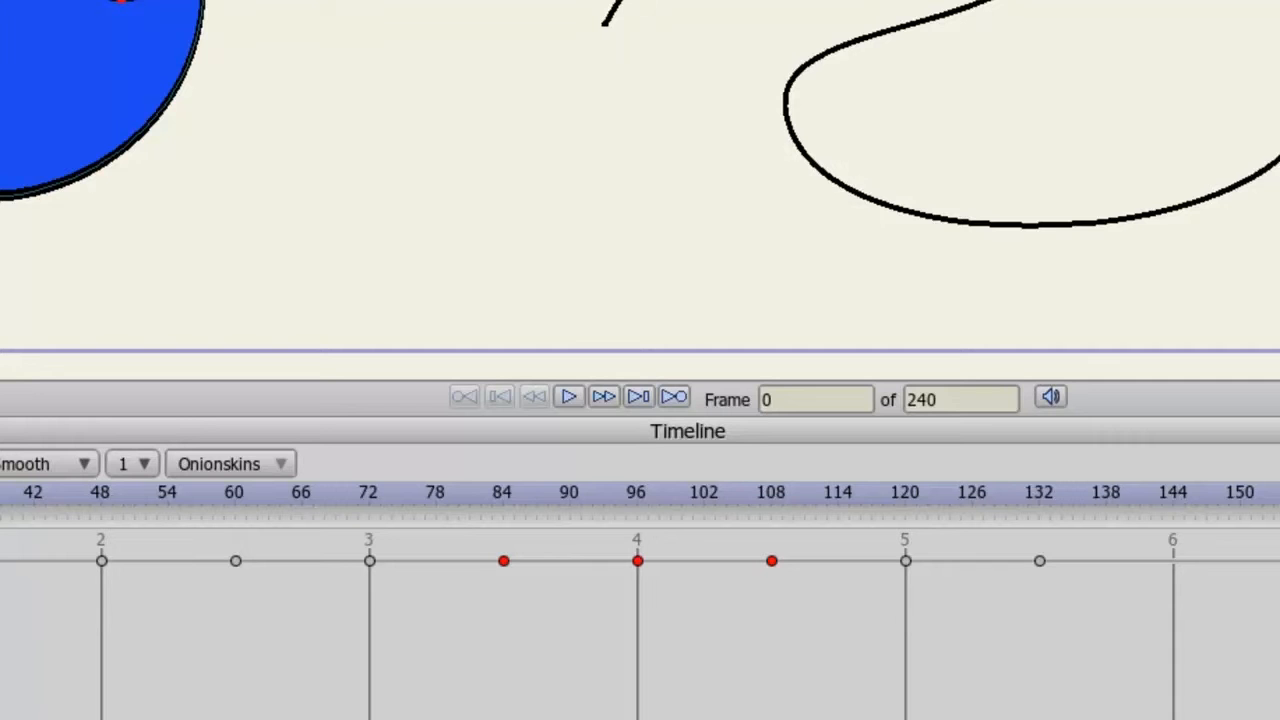
Step: Give the ball's keyframe at frame 12 a hold duration of 5, and scrub from frame 12 to 24 to preview it
left_click(700, 700)
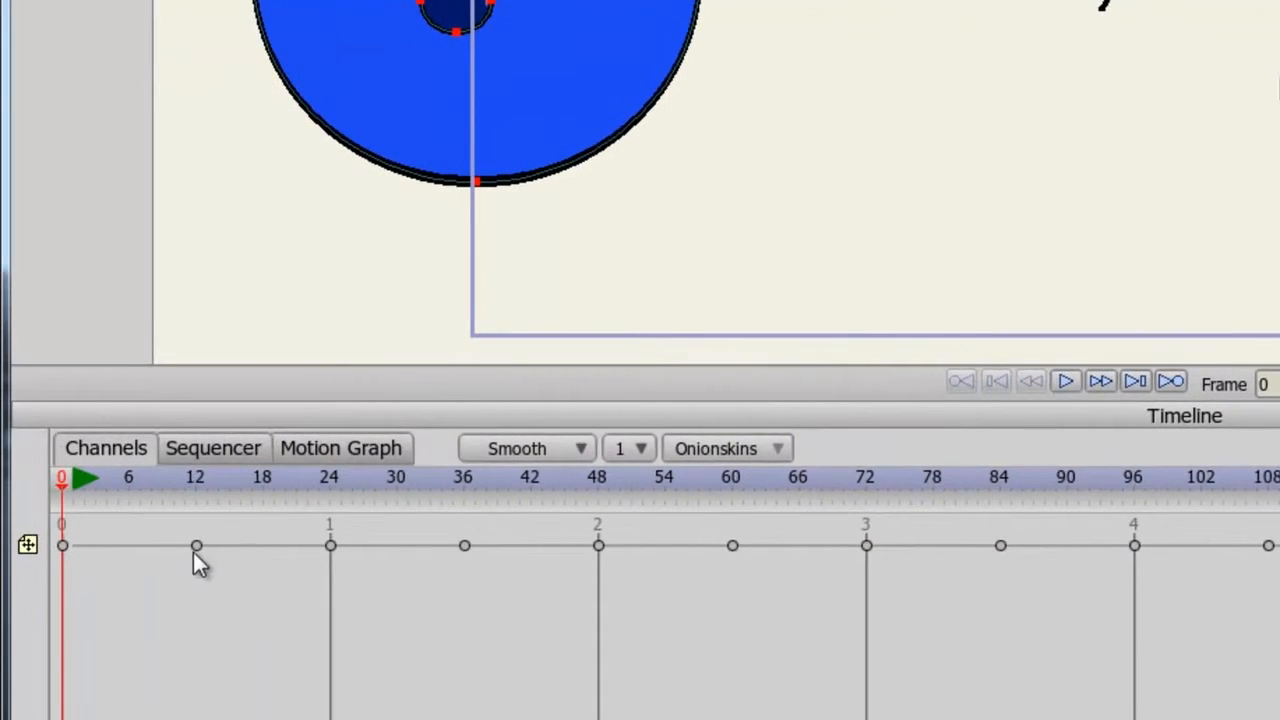
right_click(197, 548)
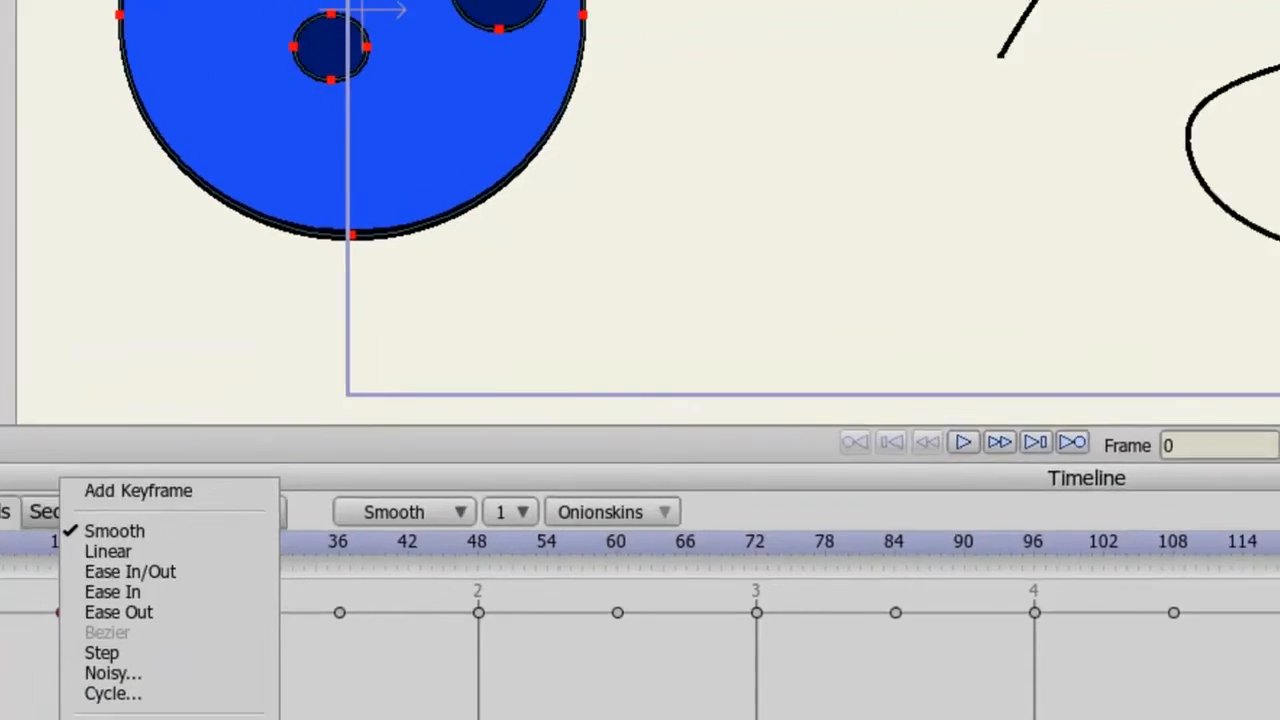
left_click(244, 662)
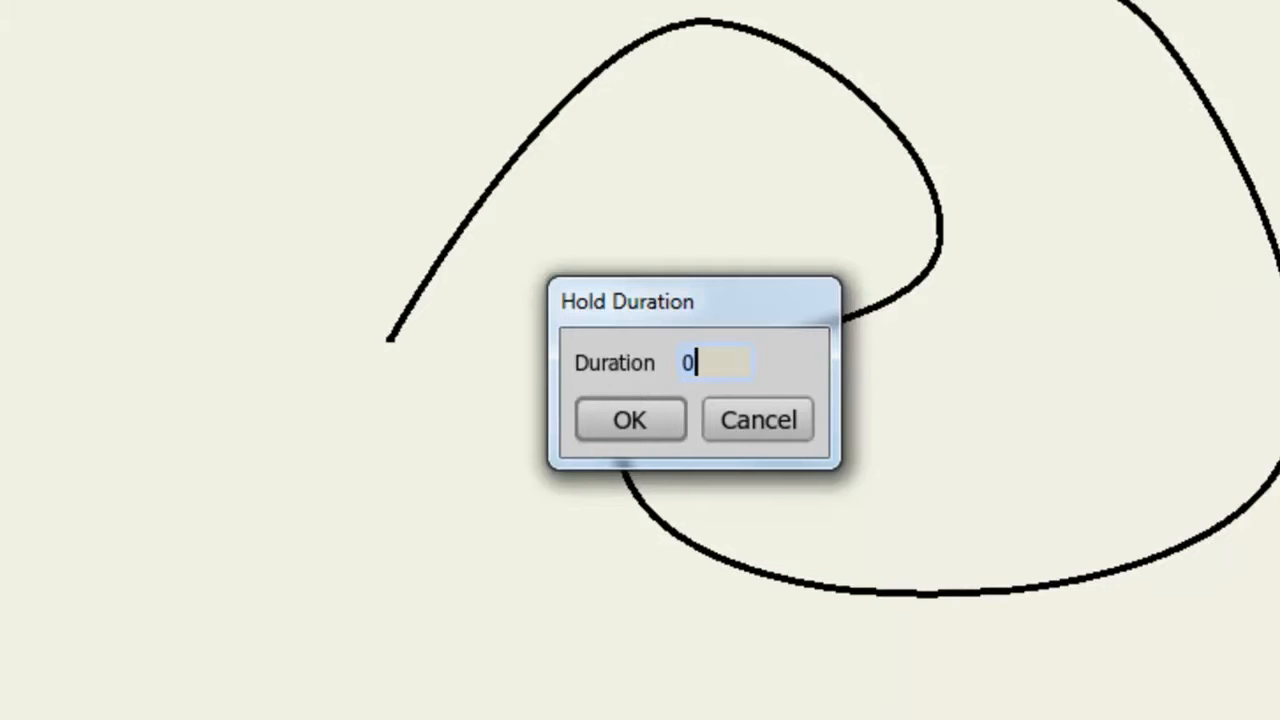
type("5")
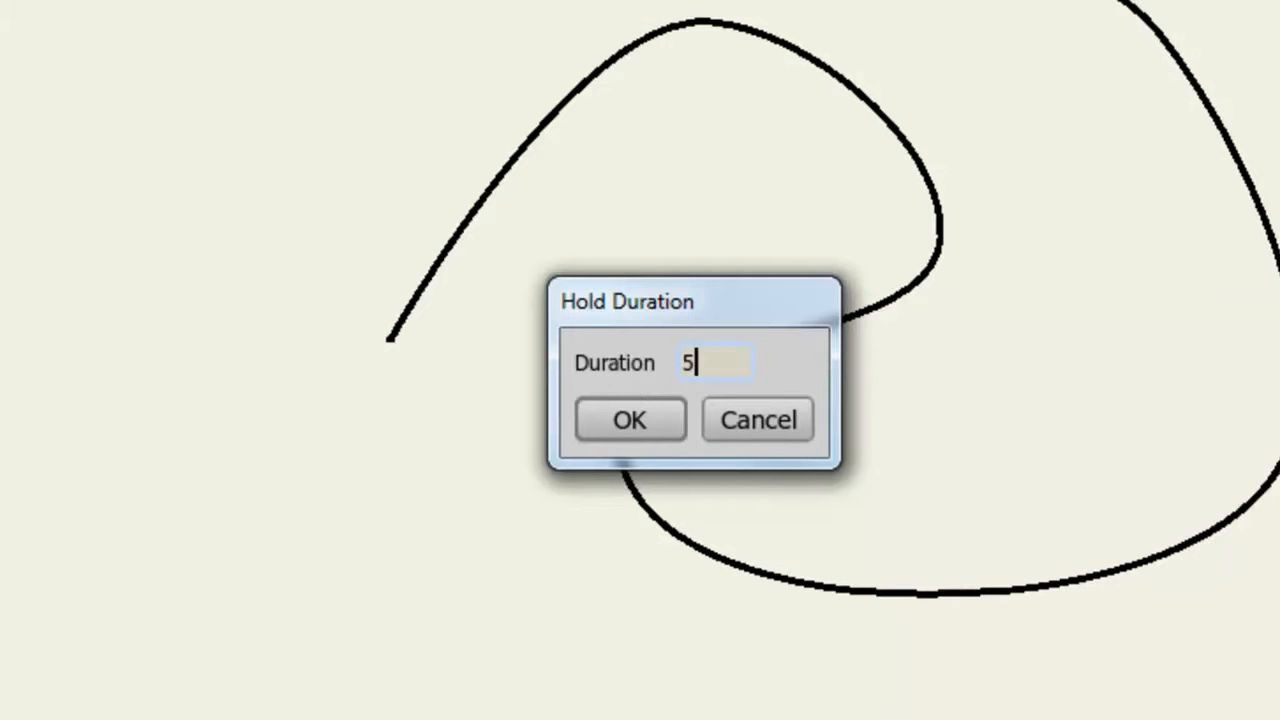
left_click(603, 421)
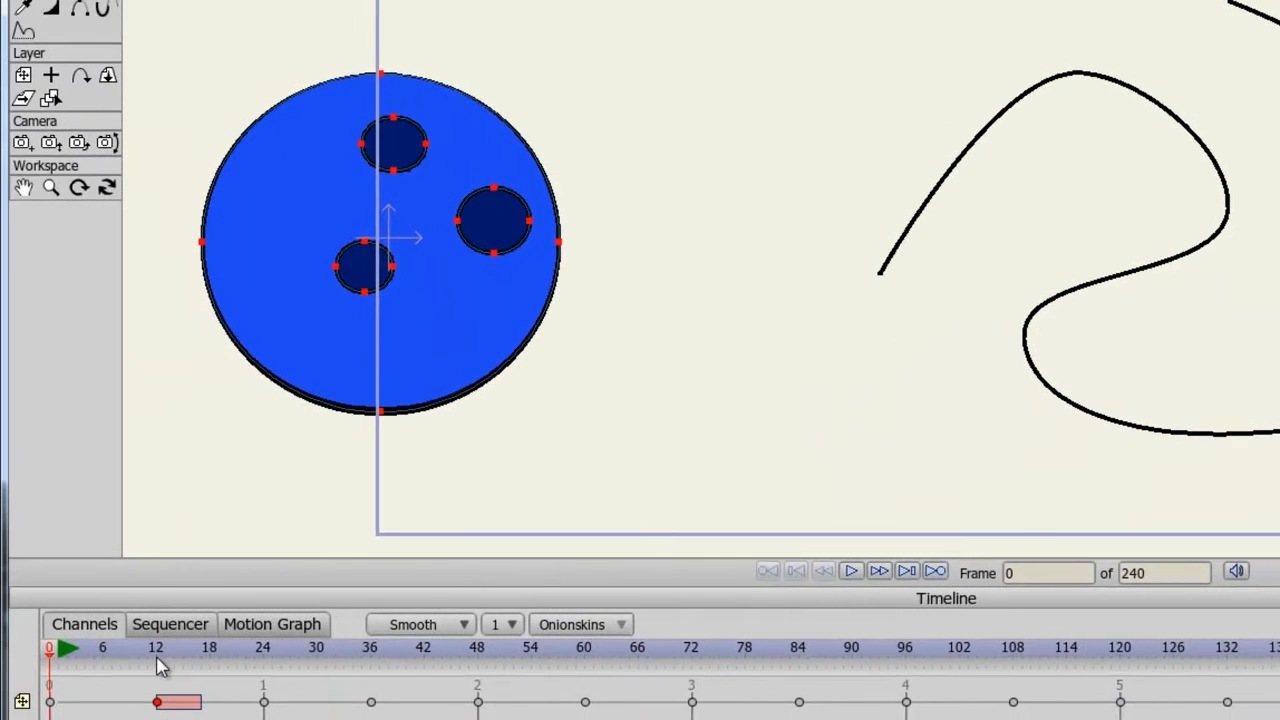
left_click(157, 660)
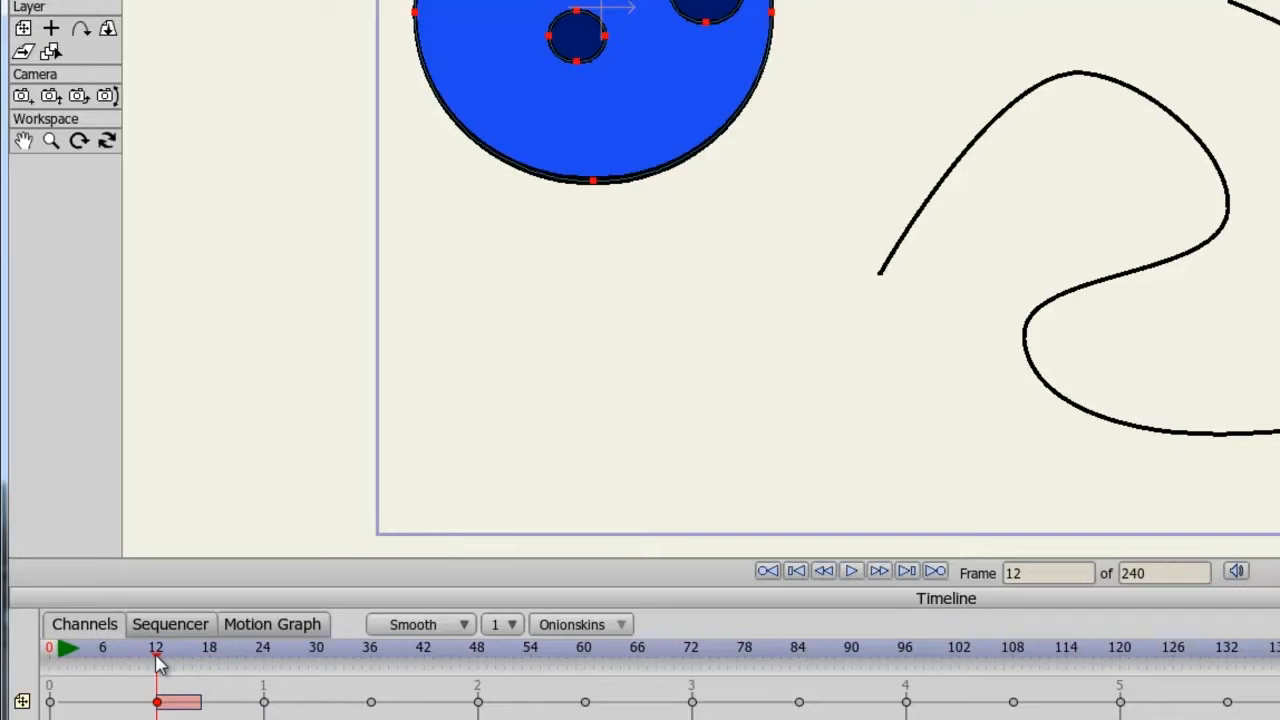
left_click_drag(157, 662, 267, 671)
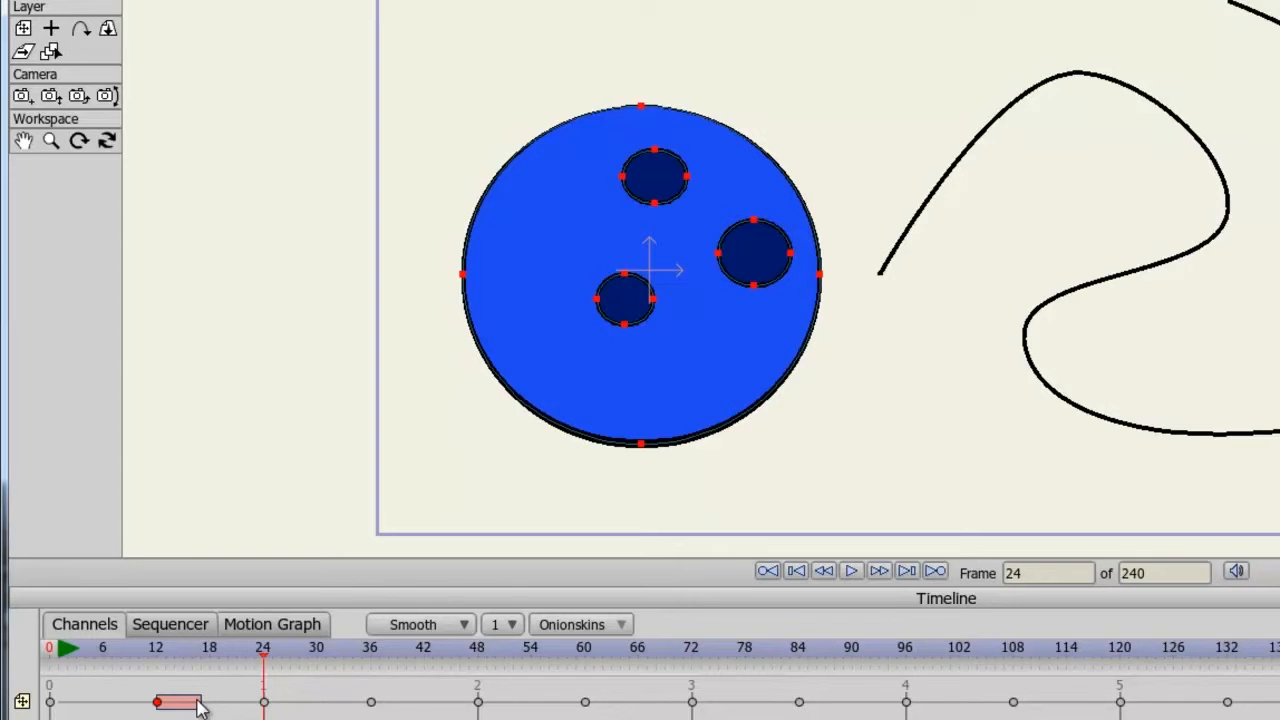
Step: Remove the hold from the ball's keyframe at frame 12
right_click(157, 703)
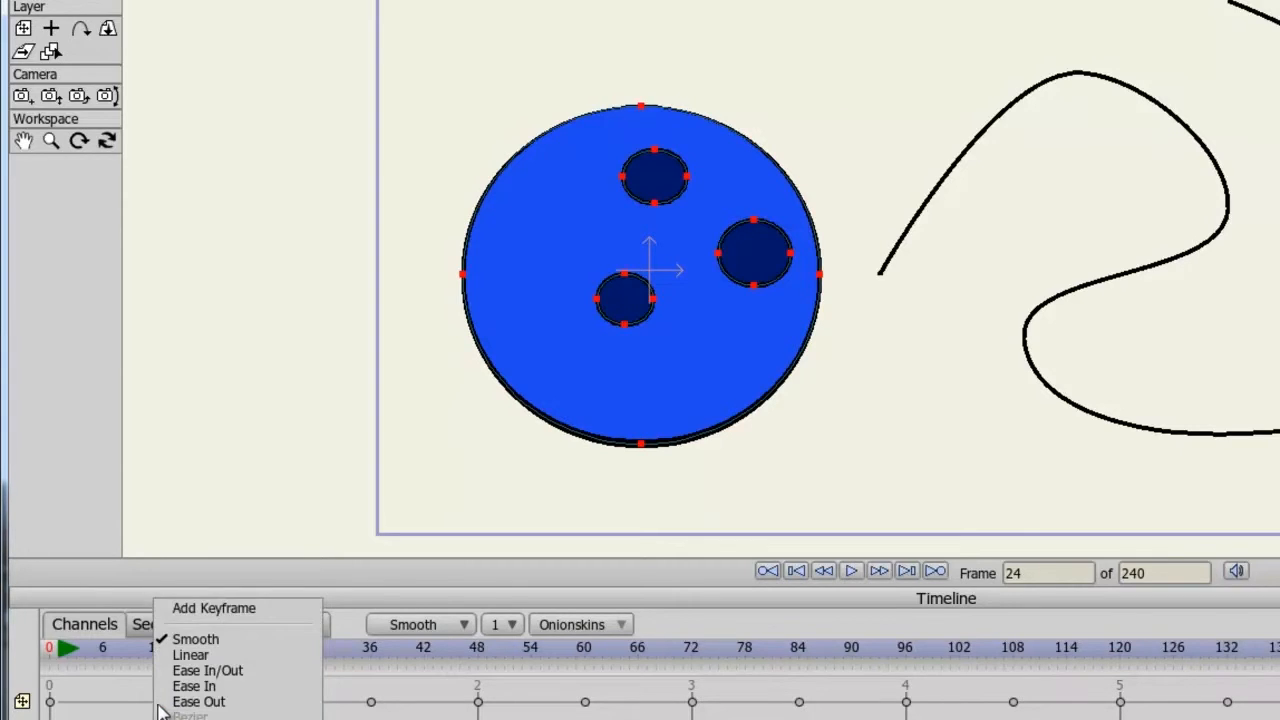
left_click(195, 719)
left_click_drag(1097, 292, 1034, 297)
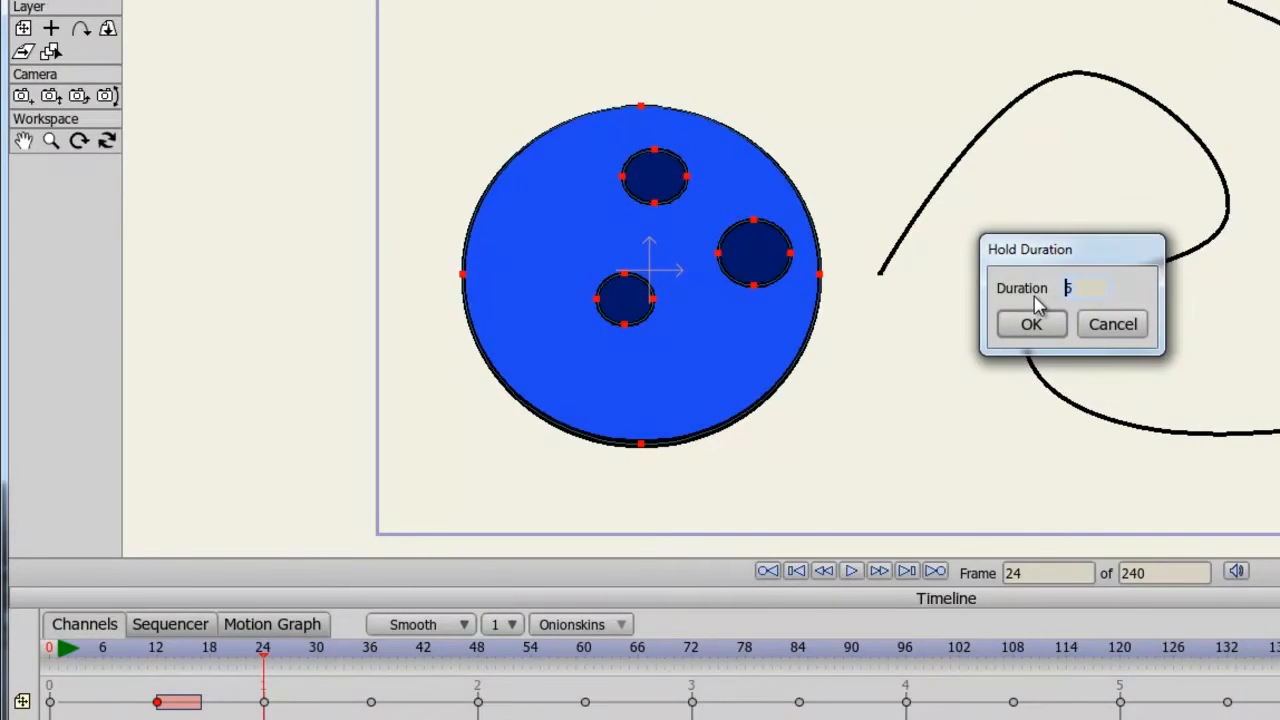
type("6")
left_click(1031, 324)
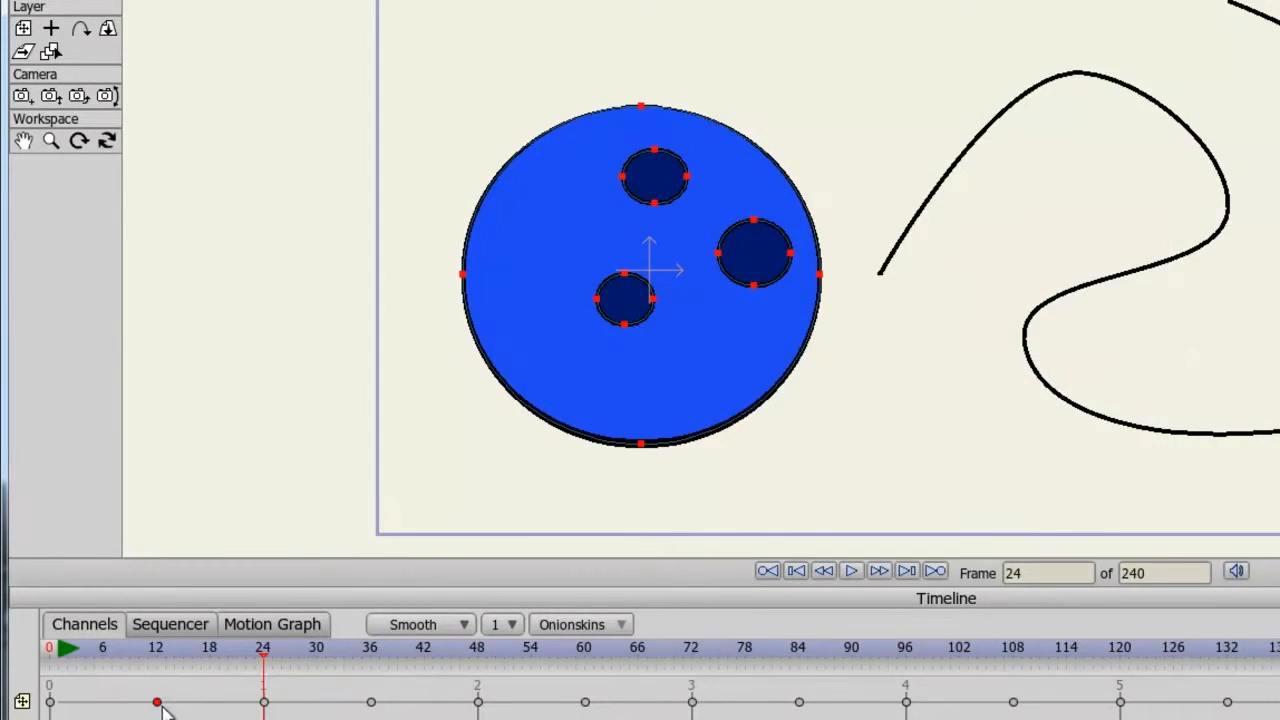
Step: Color-label the ball's keyframe at frame 12 red and the one at frame 36 green
right_click(157, 703)
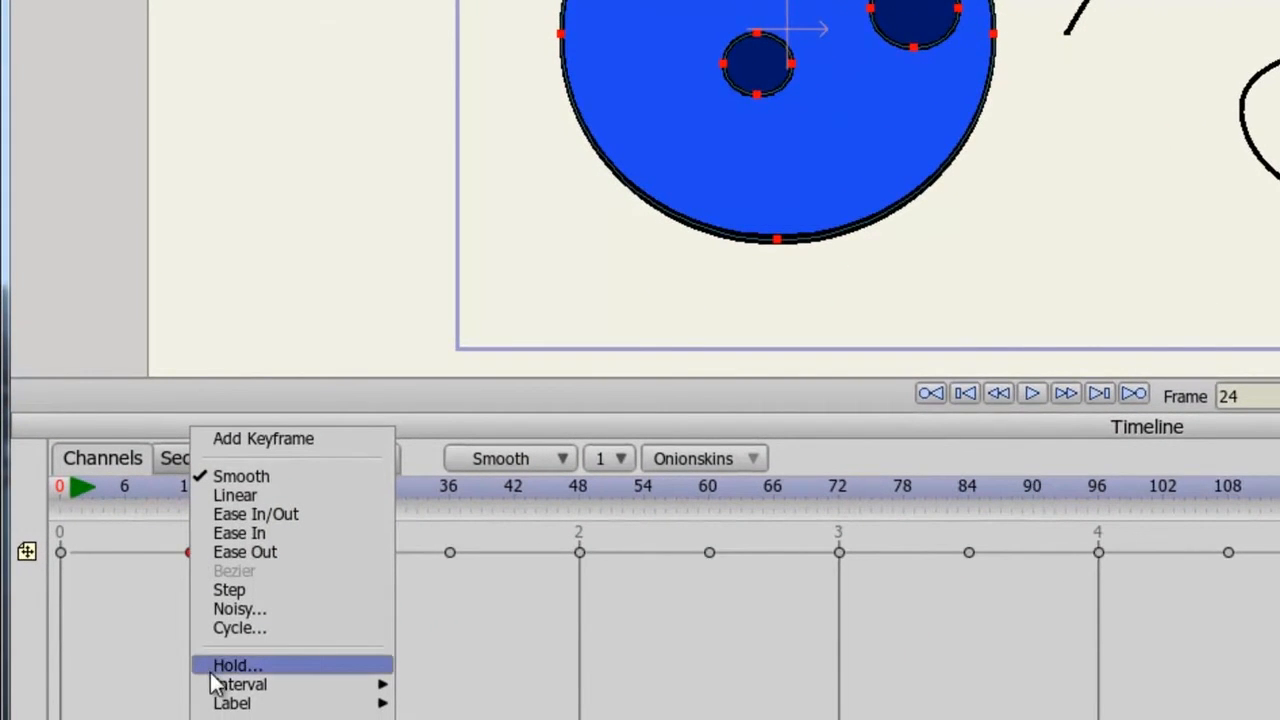
mouse_move(215, 686)
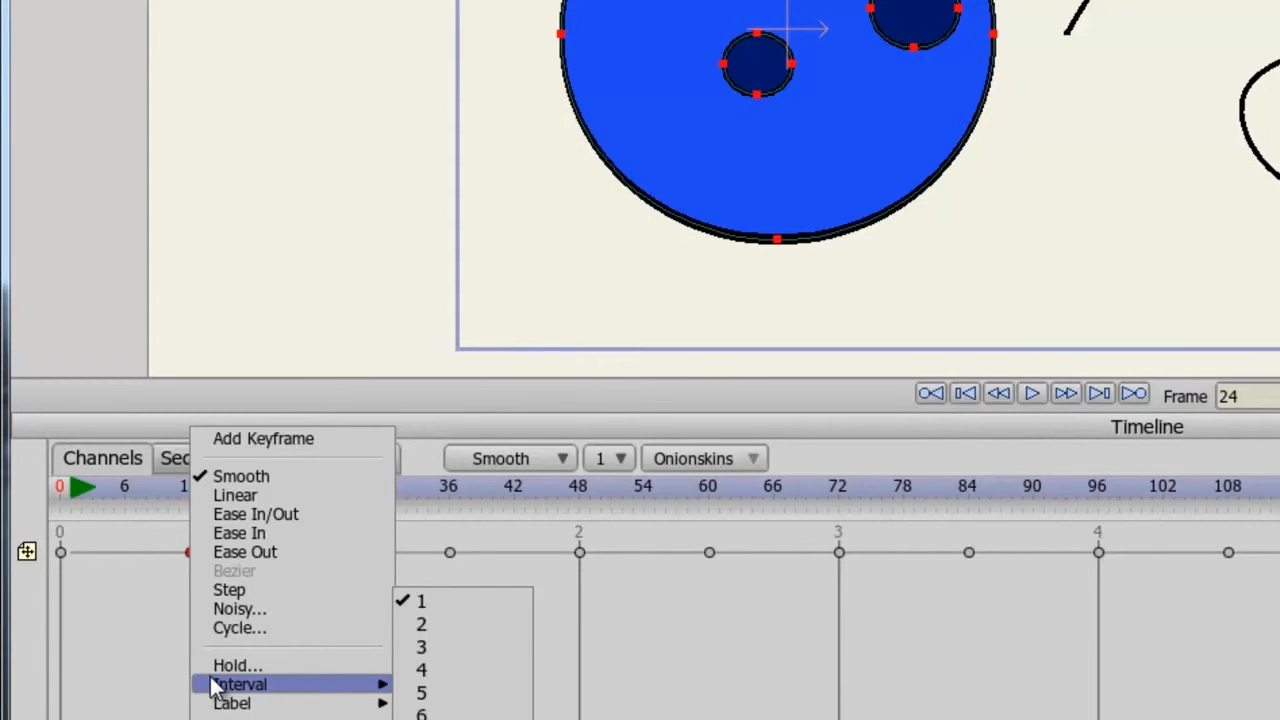
mouse_move(230, 703)
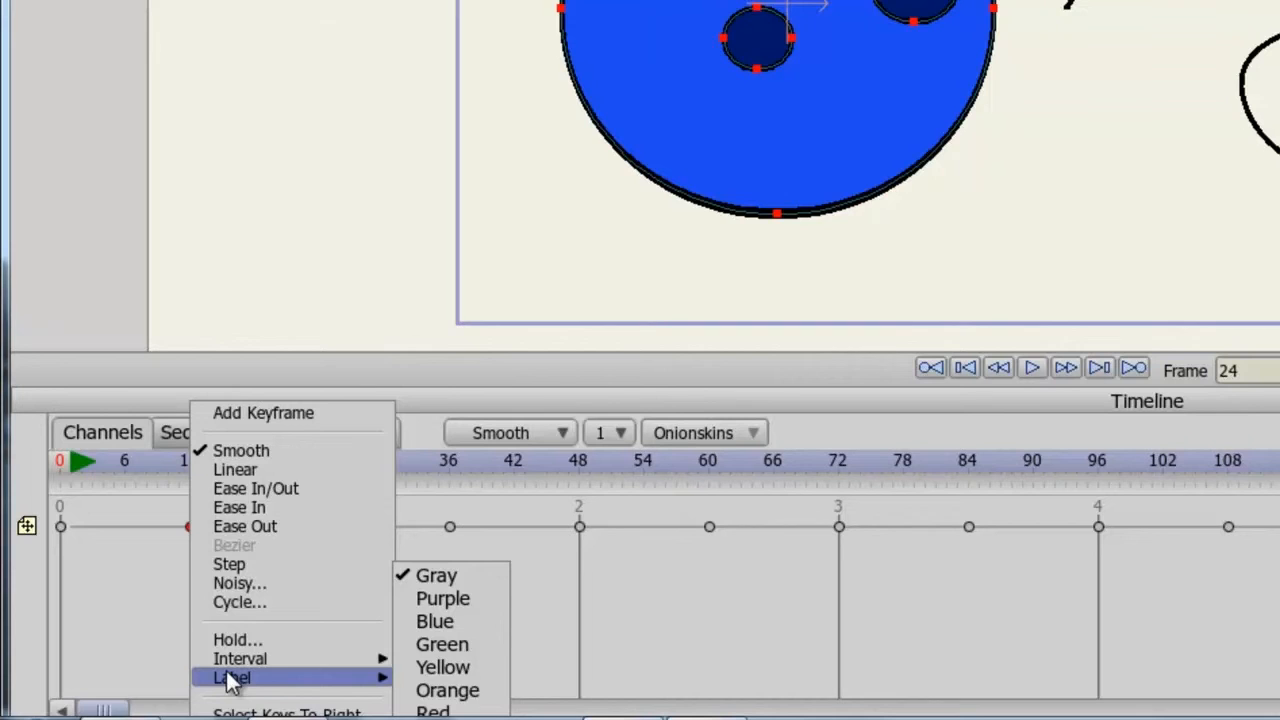
left_click(441, 707)
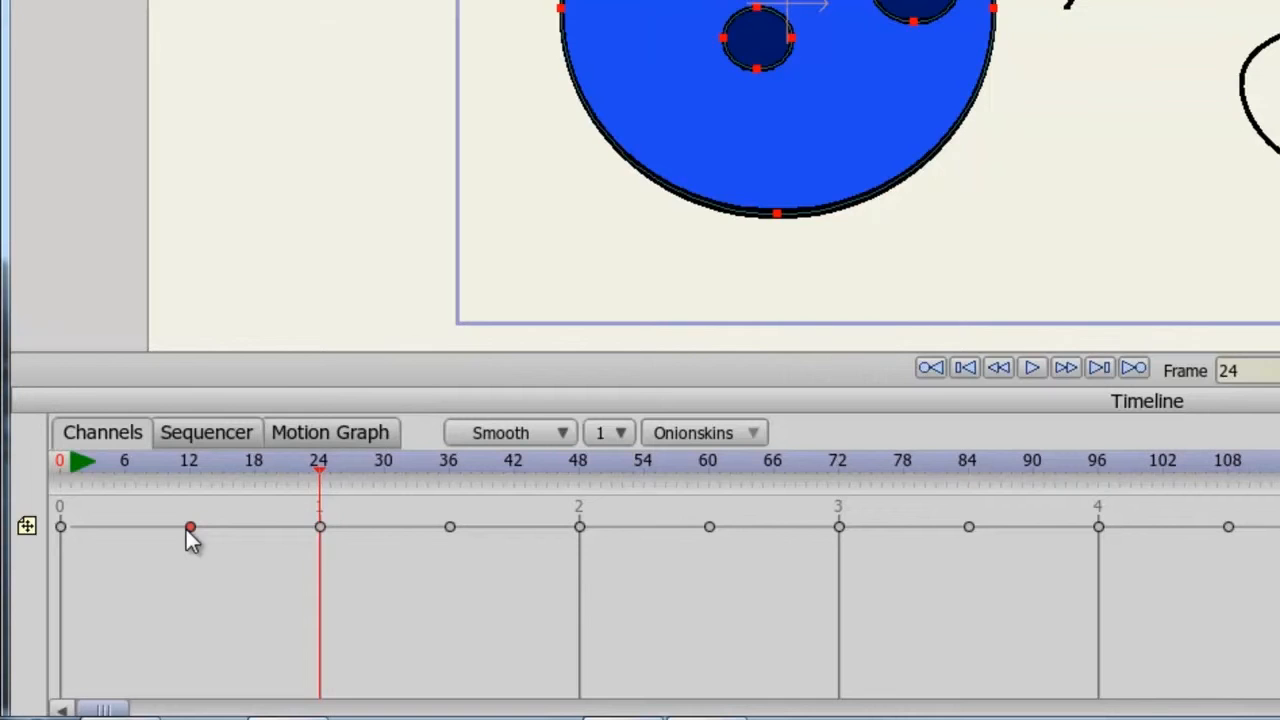
right_click(449, 526)
mouse_move(536, 680)
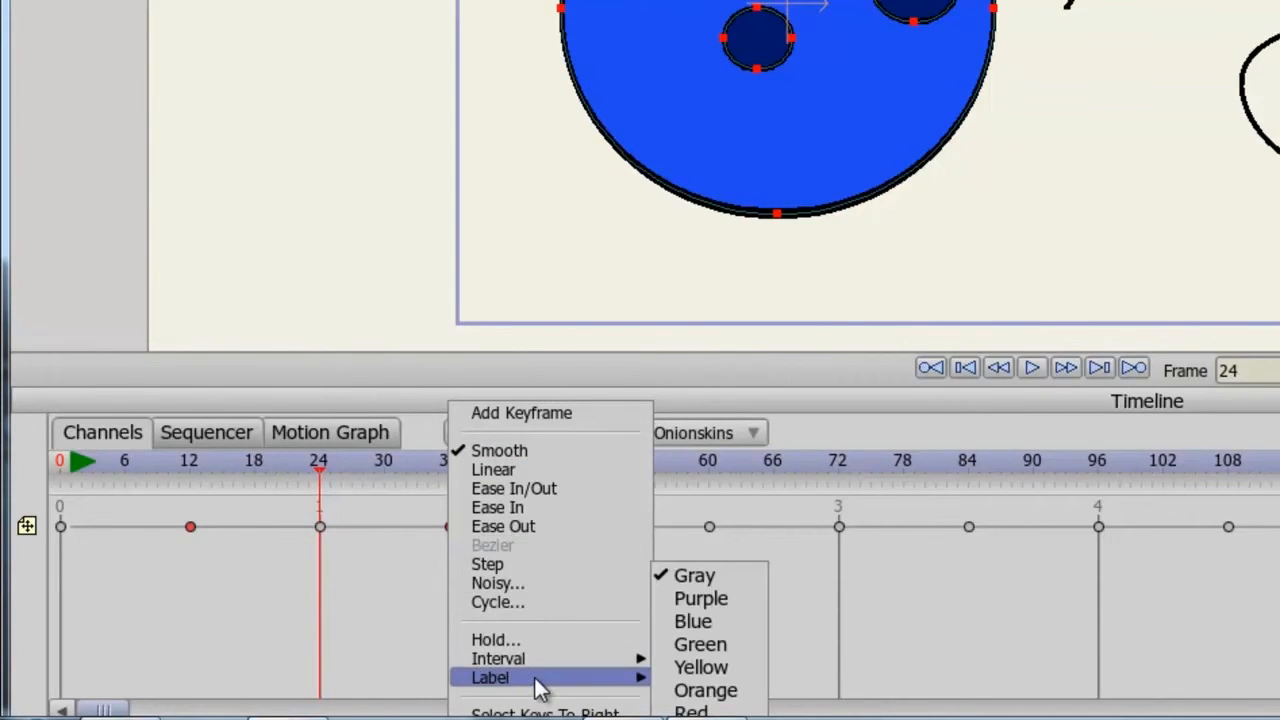
left_click(691, 643)
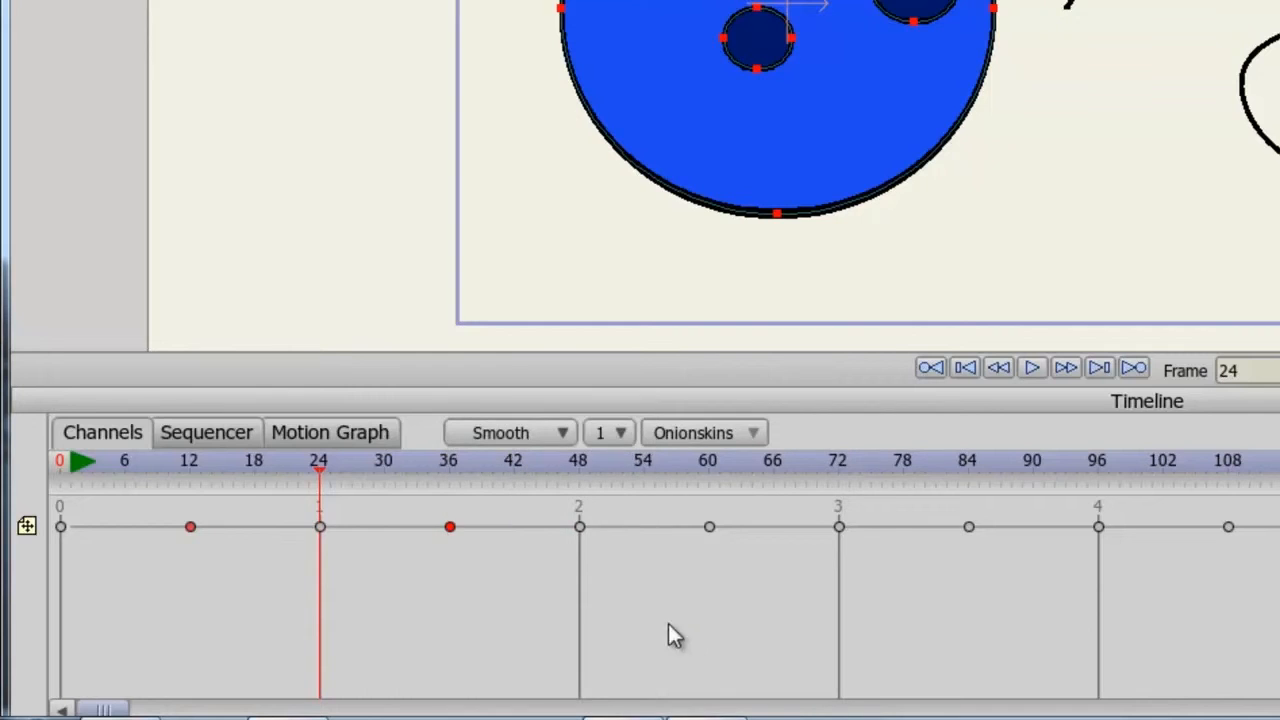
Step: Color-label the ball's keyframe at frame 48 blue and the one at frame 60 purple
right_click(579, 526)
mouse_move(676, 660)
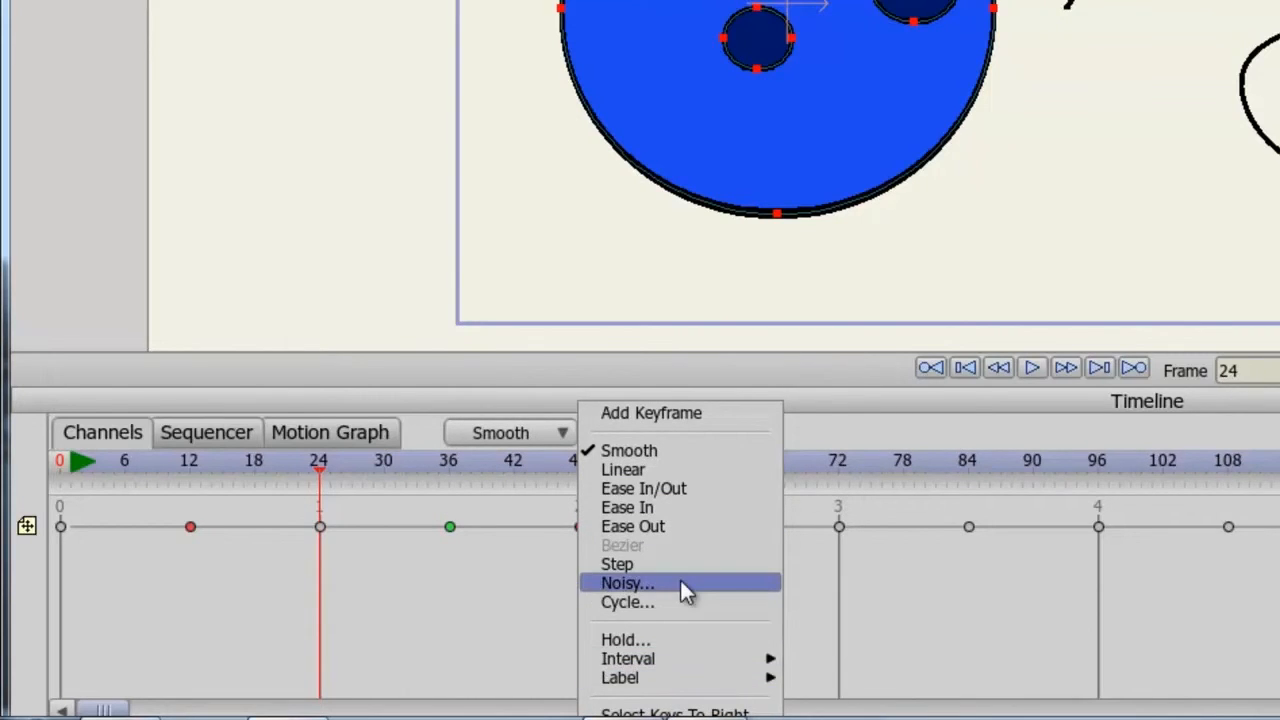
left_click(709, 527)
right_click(709, 527)
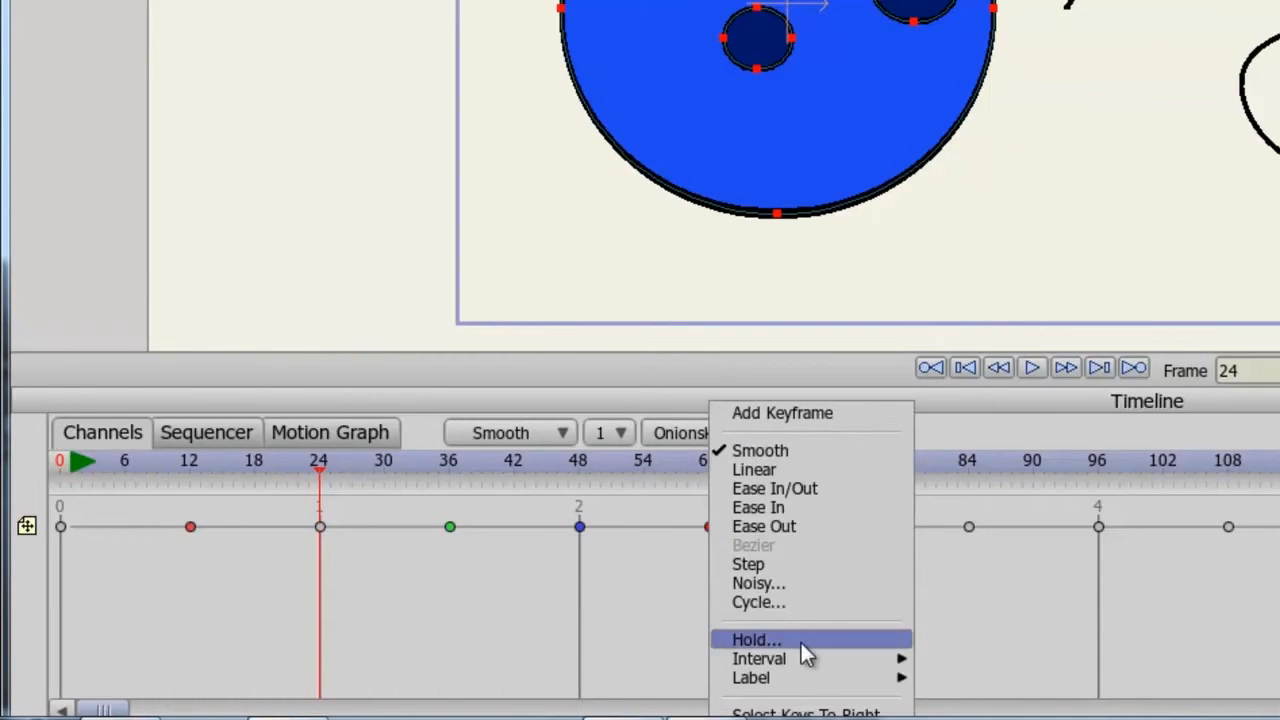
mouse_move(845, 678)
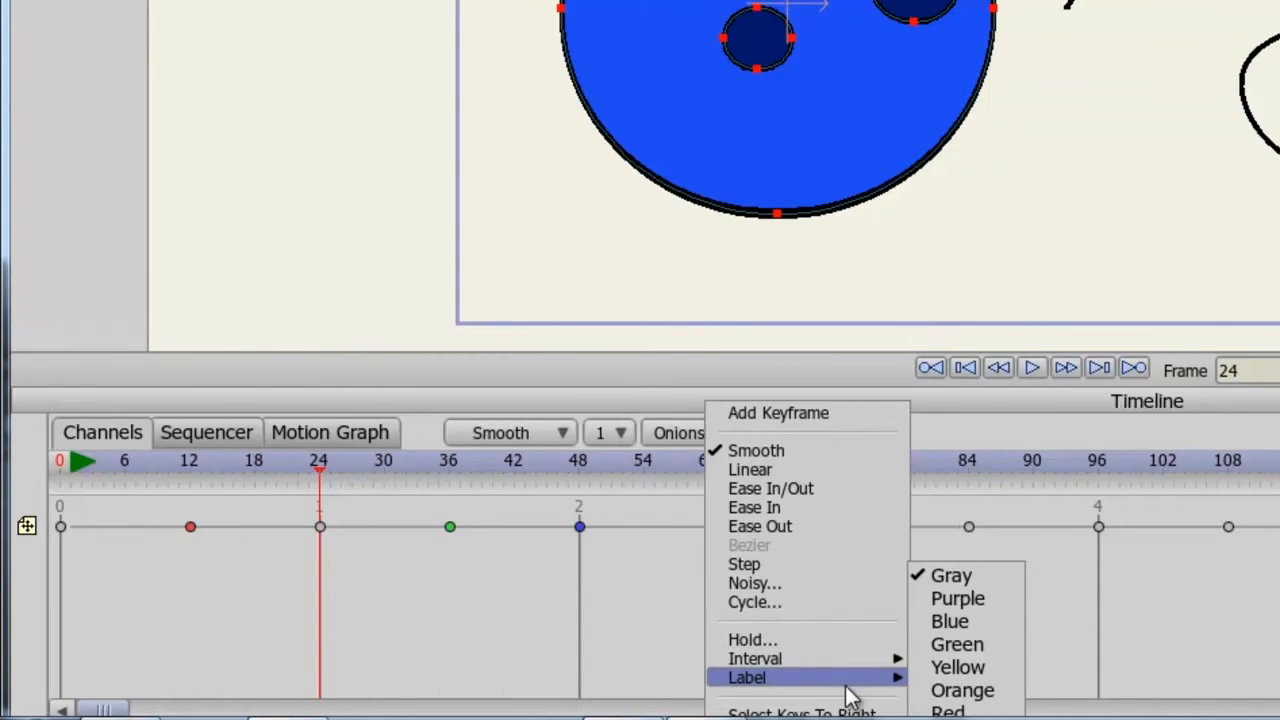
left_click(943, 604)
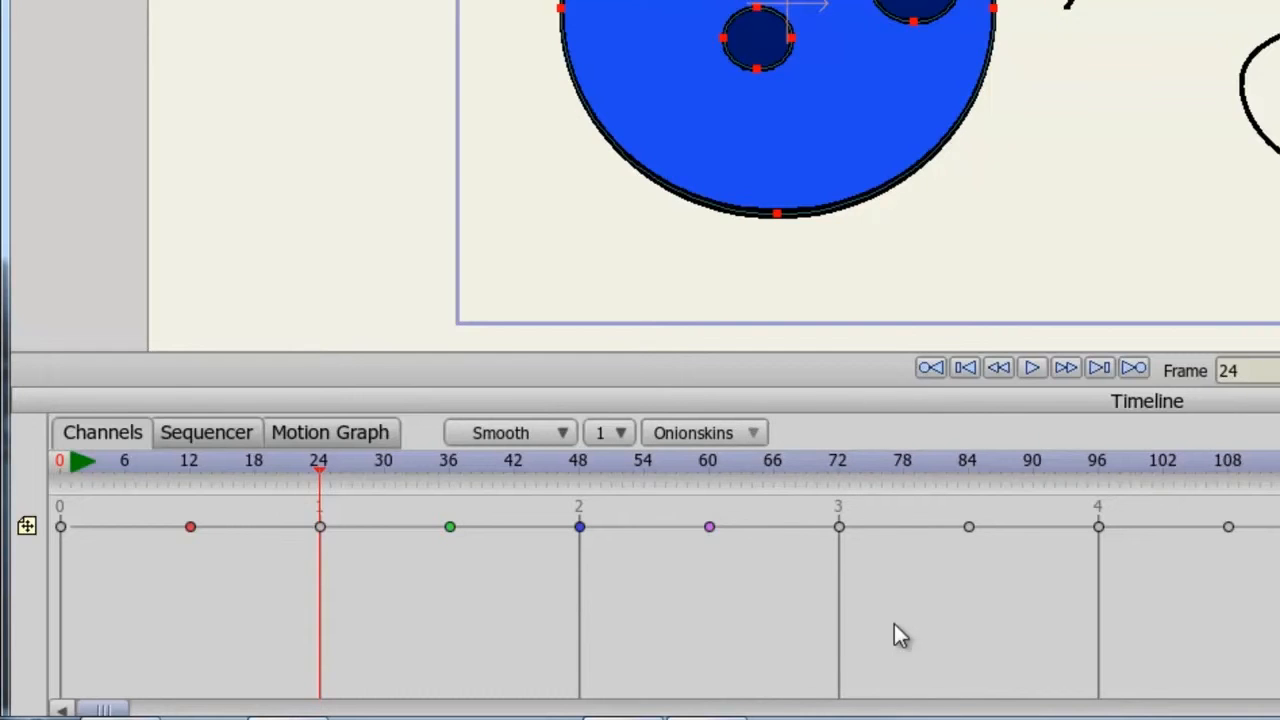
Step: Select all of the ball's keyframes from frame 12 onward and slide them together a few frames later
left_click(181, 463)
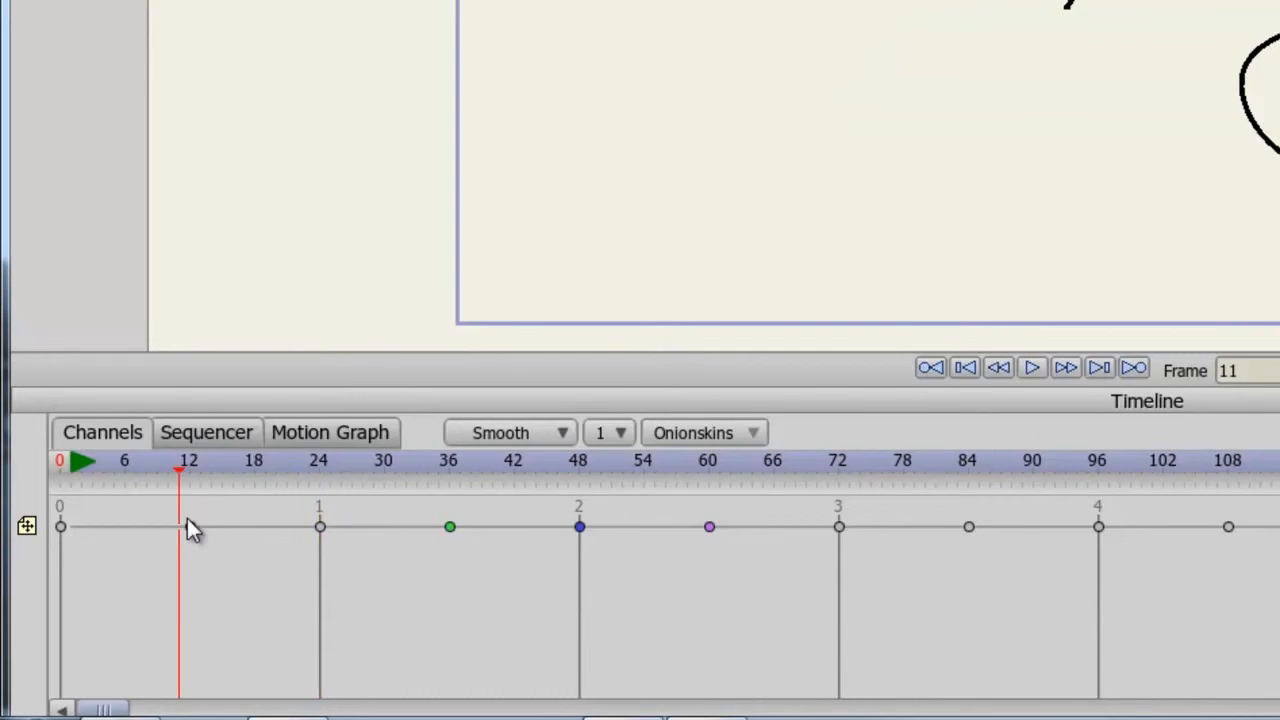
right_click(189, 525)
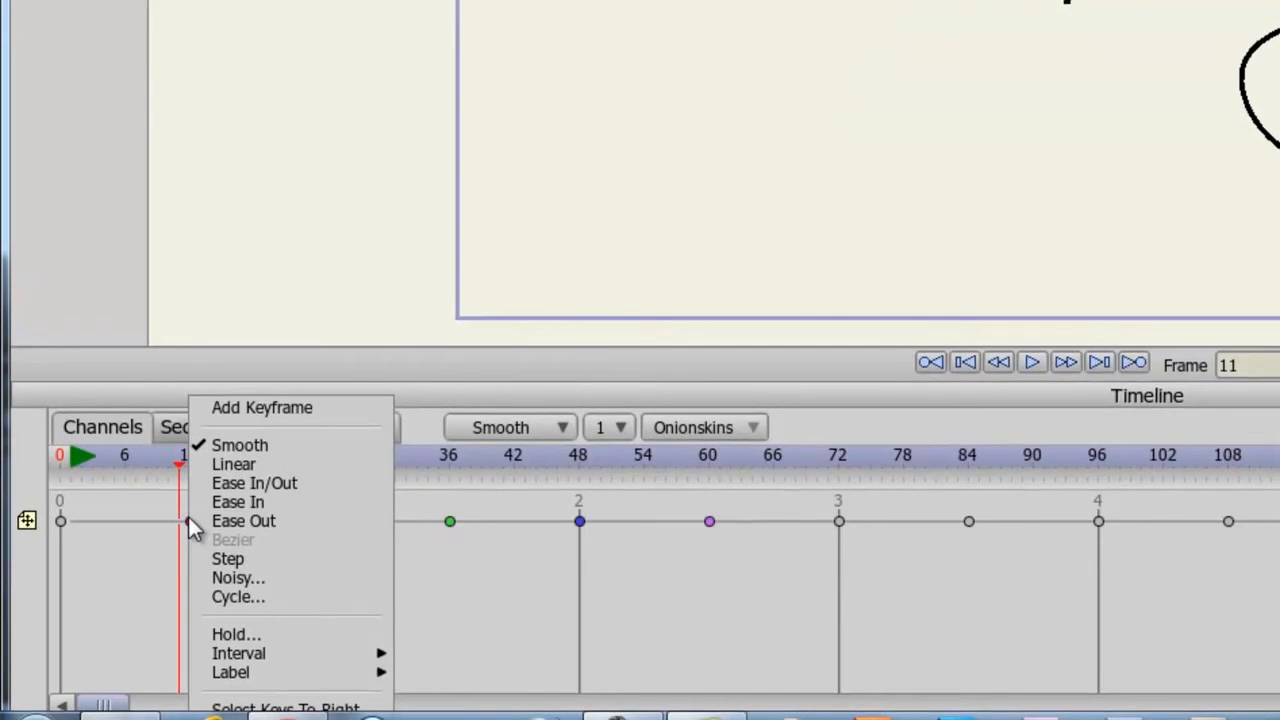
left_click(297, 706)
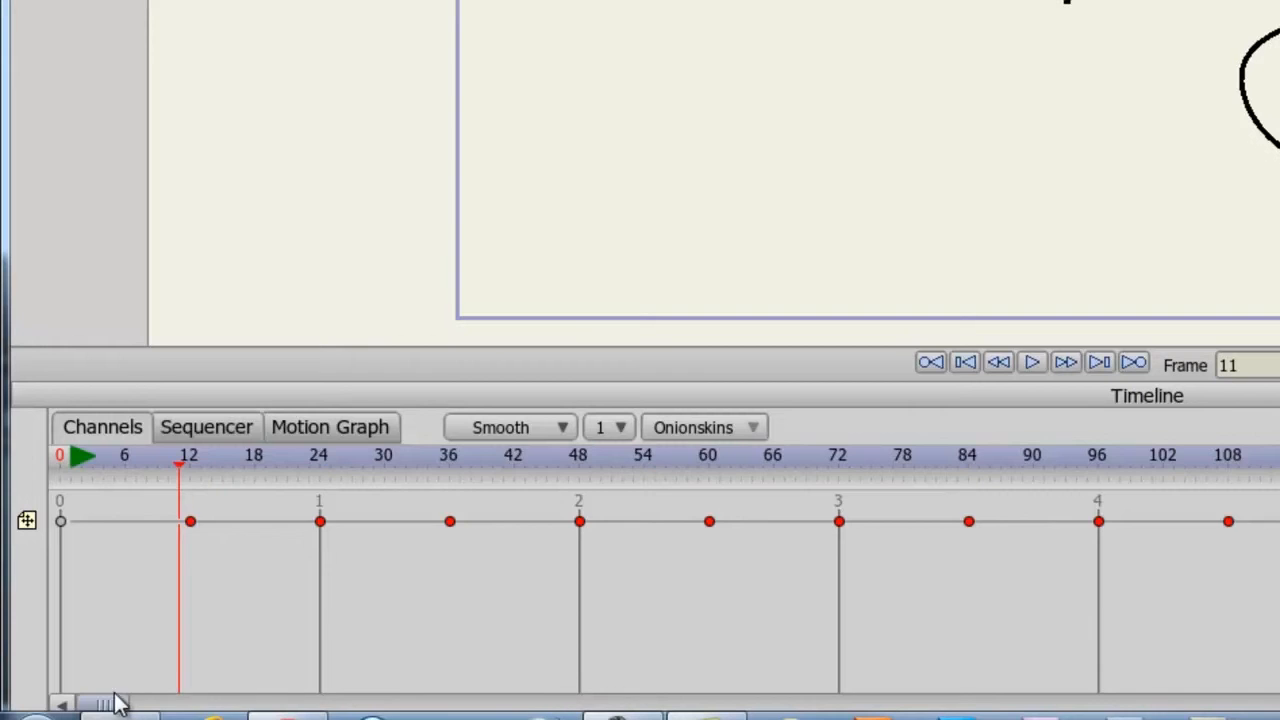
mouse_move(117, 700)
left_mouse_down()
mouse_move(410, 705)
mouse_move(100, 705)
left_mouse_up()
left_click_drag(190, 522, 221, 522)
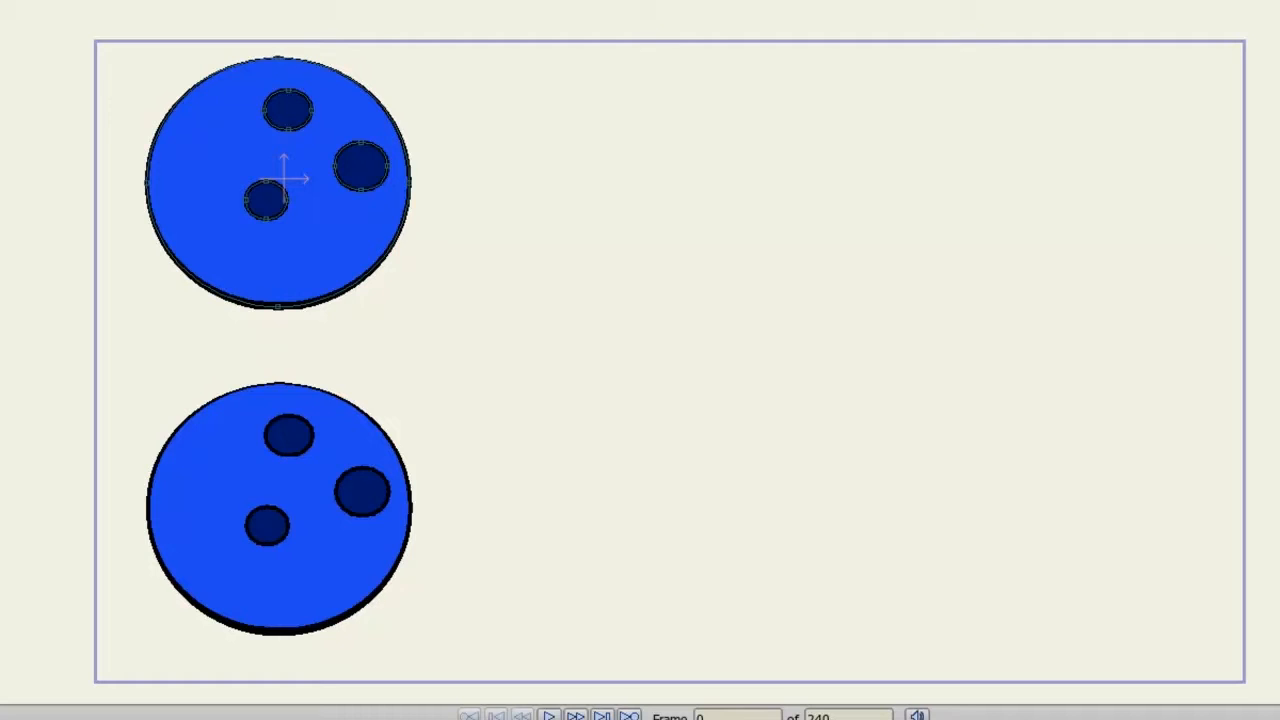
Step: Play the animation of the two bowling balls, stop it, and rewind to frame 0
left_click(549, 716)
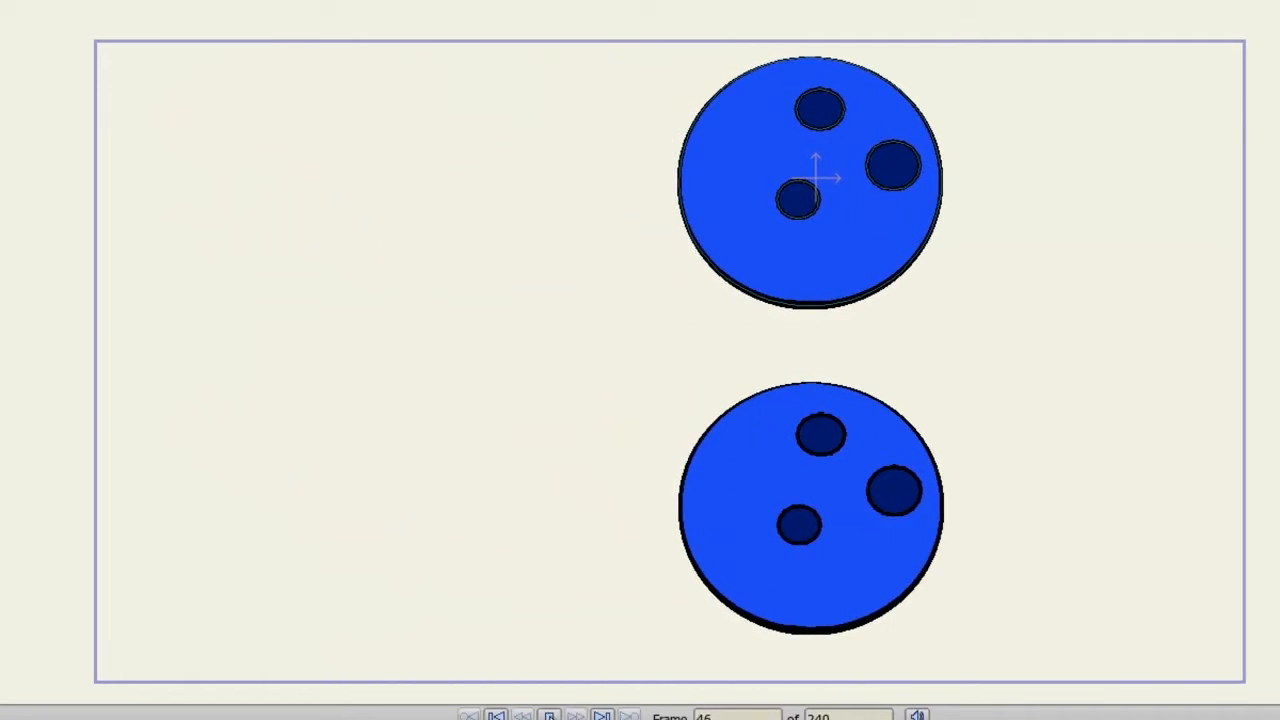
left_click(549, 716)
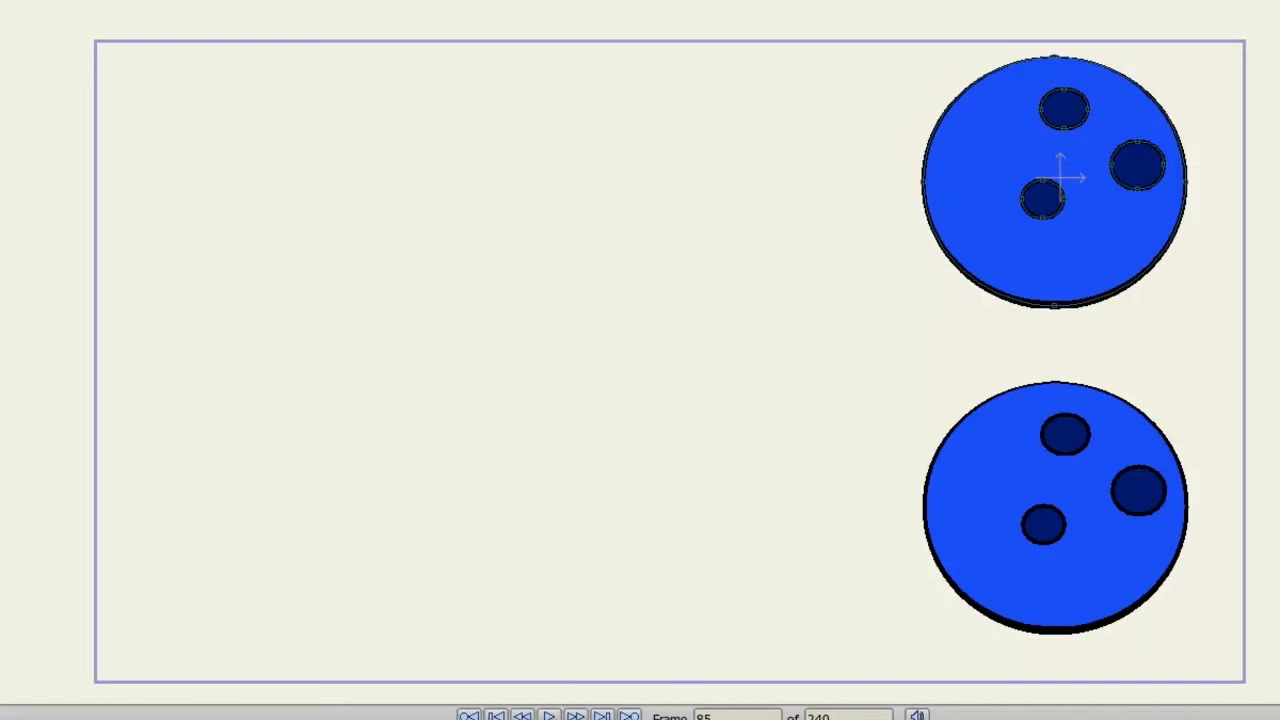
left_click(469, 716)
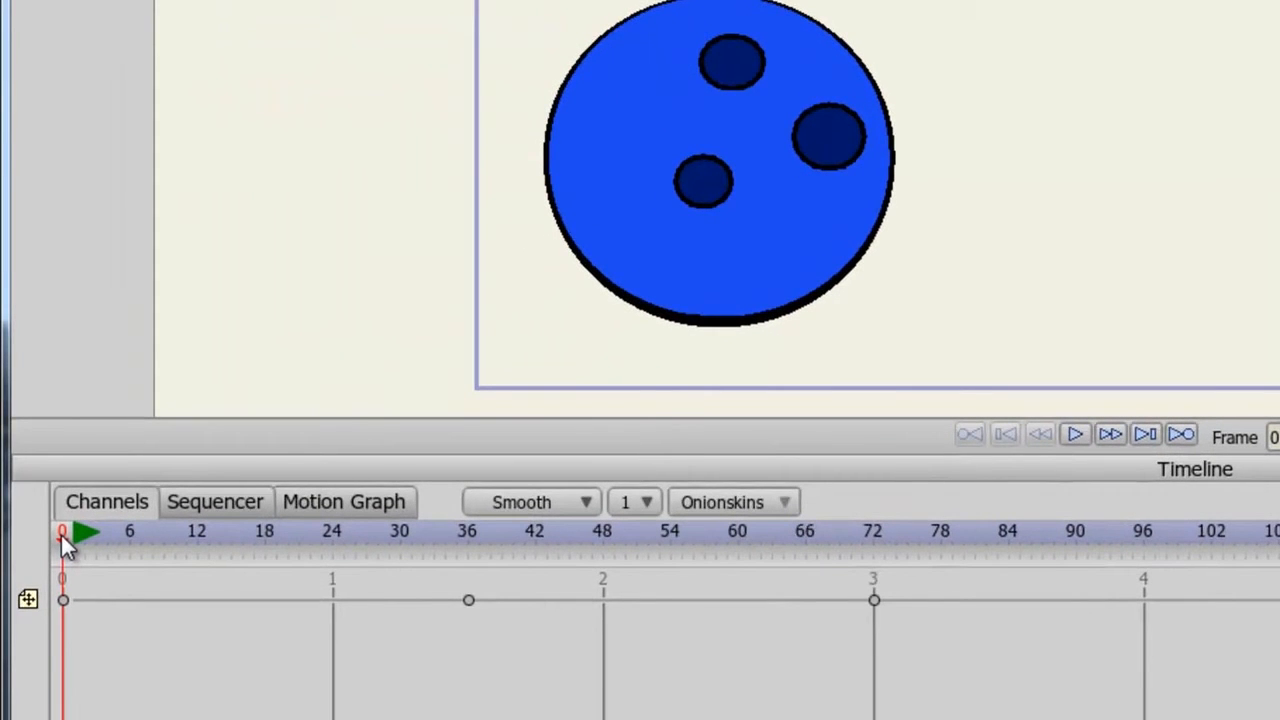
Step: Select the ball layer's keyframes at frames 0, 36 and 72 and set their interval to 3
left_click_drag(959, 648, 62, 592)
right_click(470, 600)
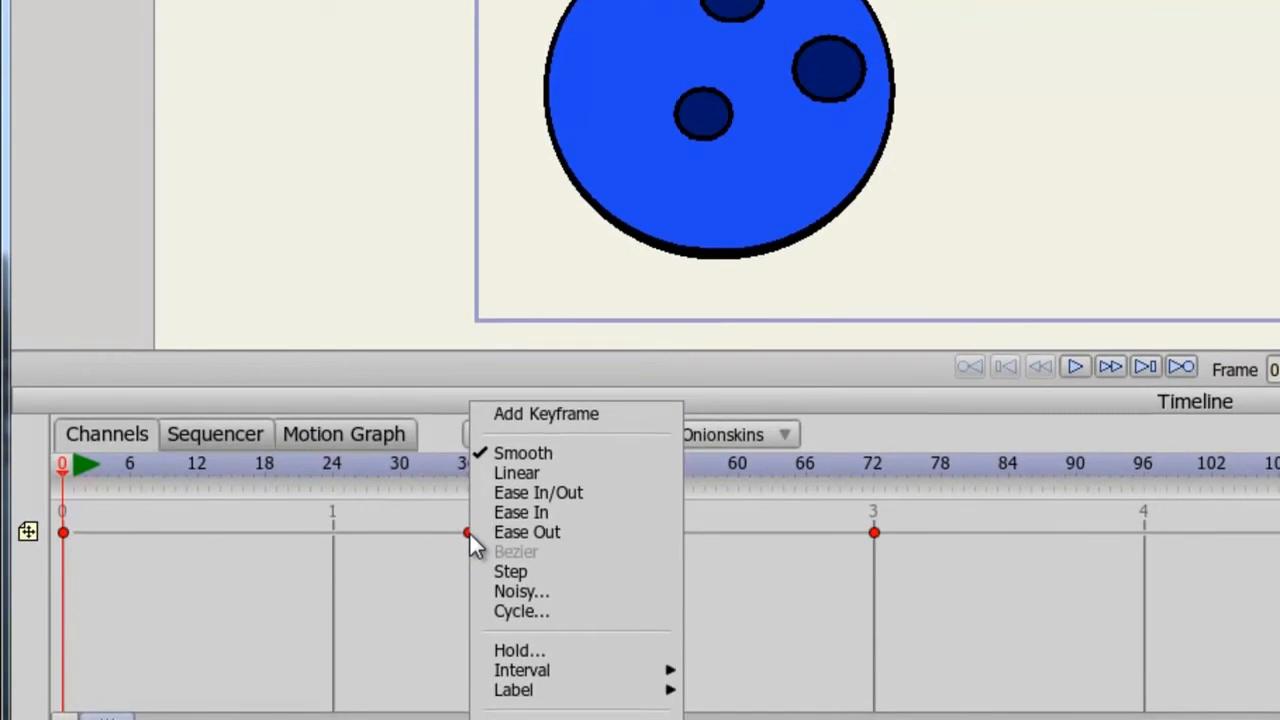
mouse_move(617, 664)
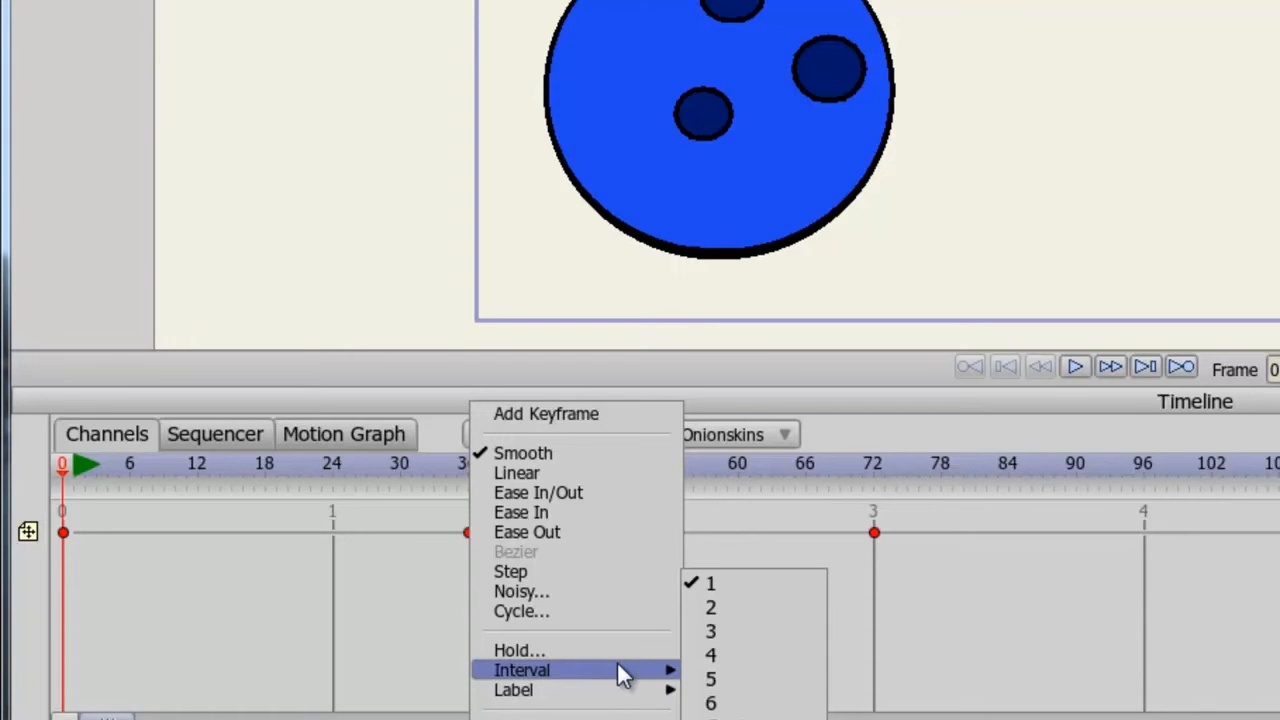
left_click(731, 636)
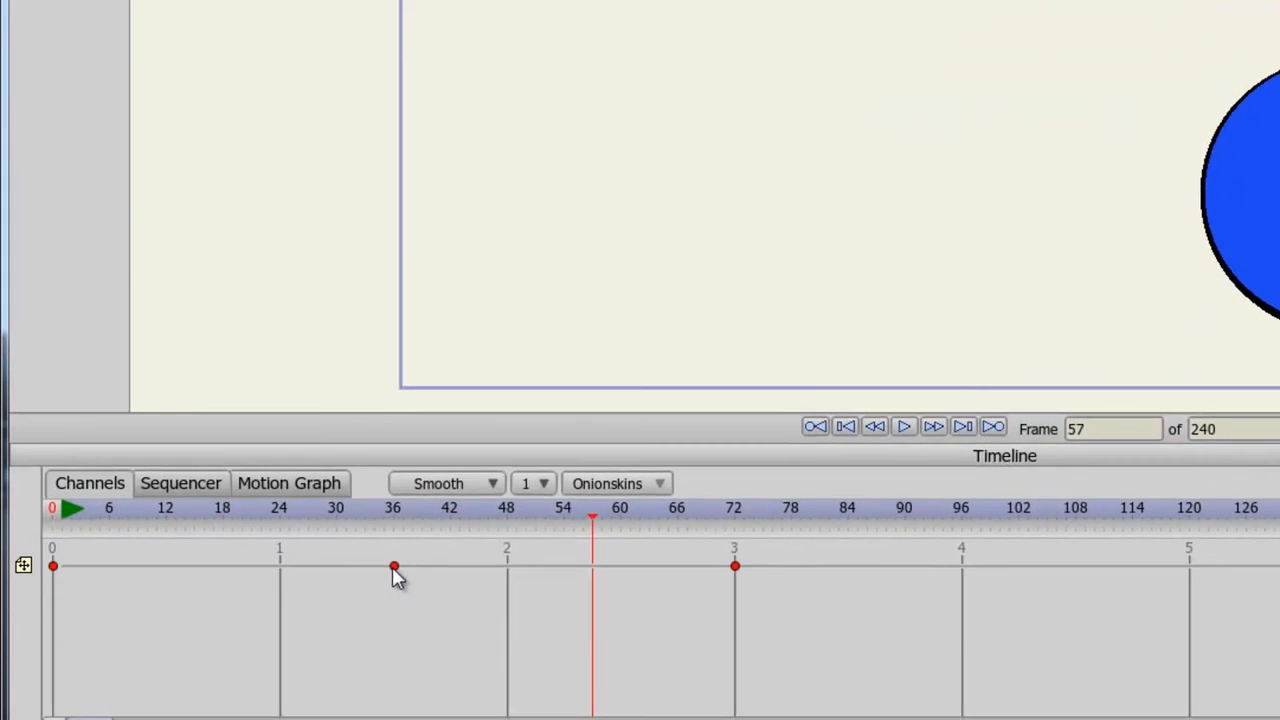
Step: Set the interval of the selected keyframes at frames 0, 36 and 72 back to 1, and deselect them
right_click(306, 640)
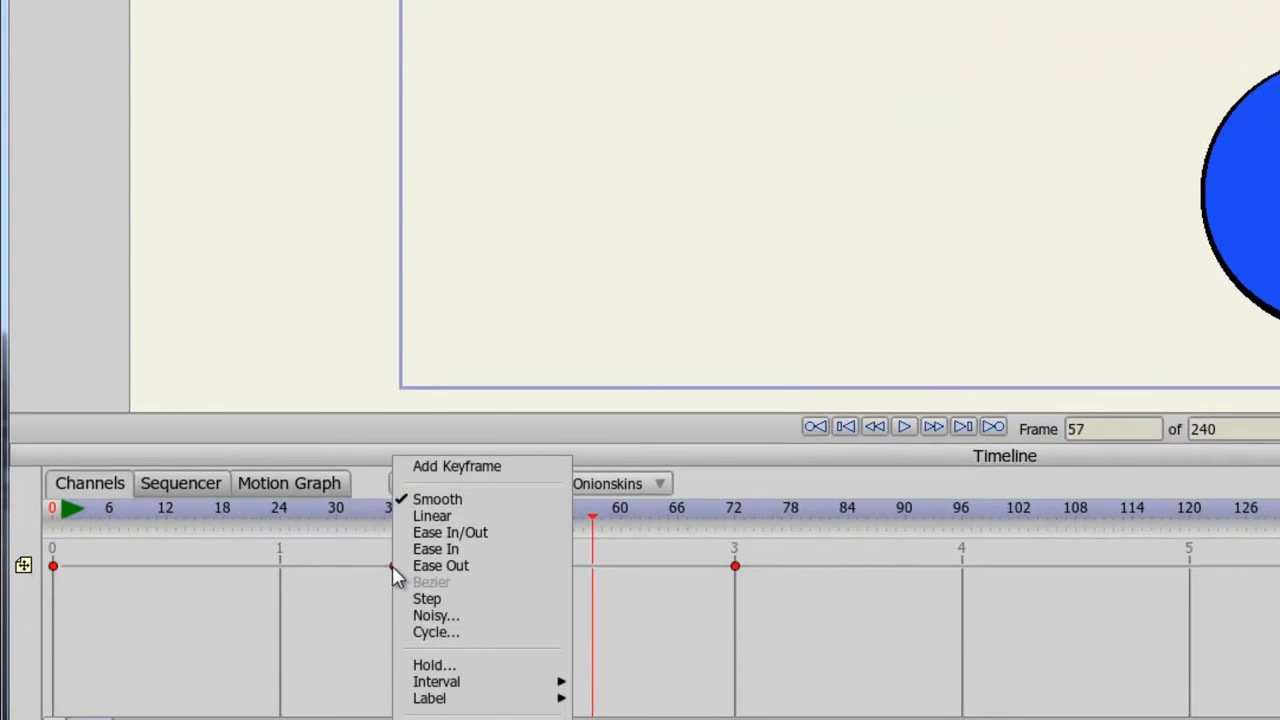
mouse_move(486, 686)
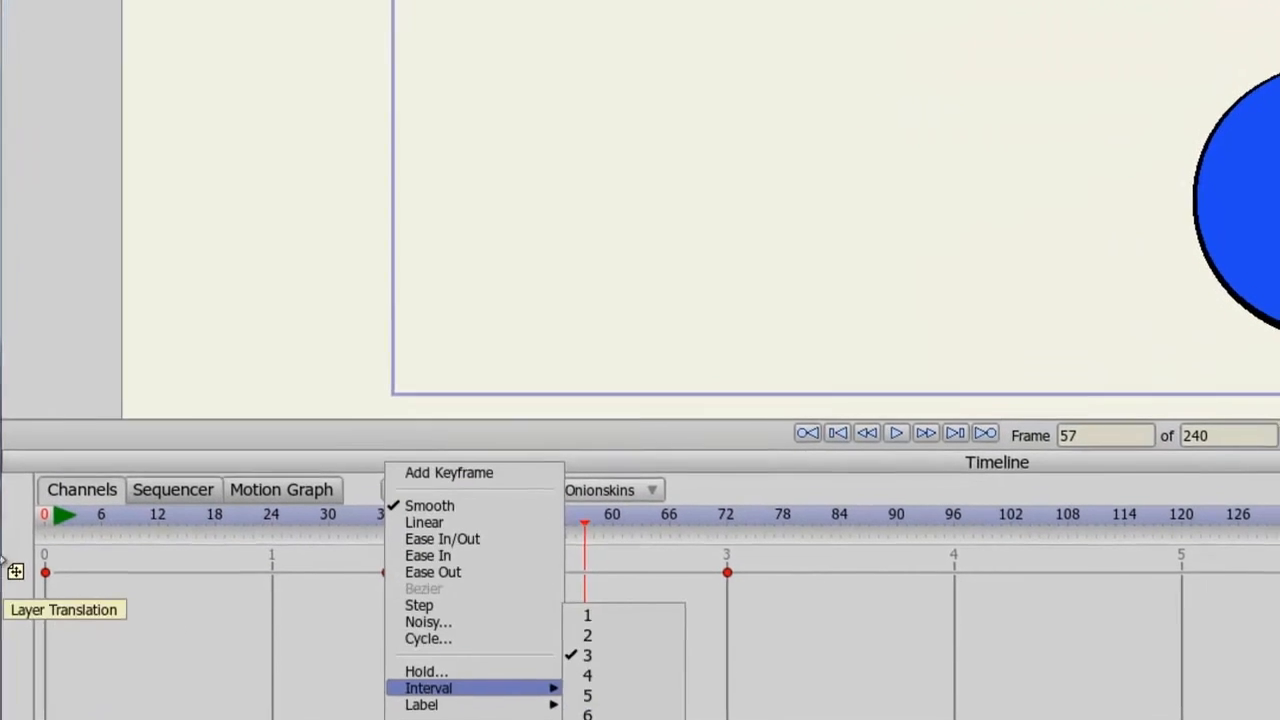
left_click(18, 561)
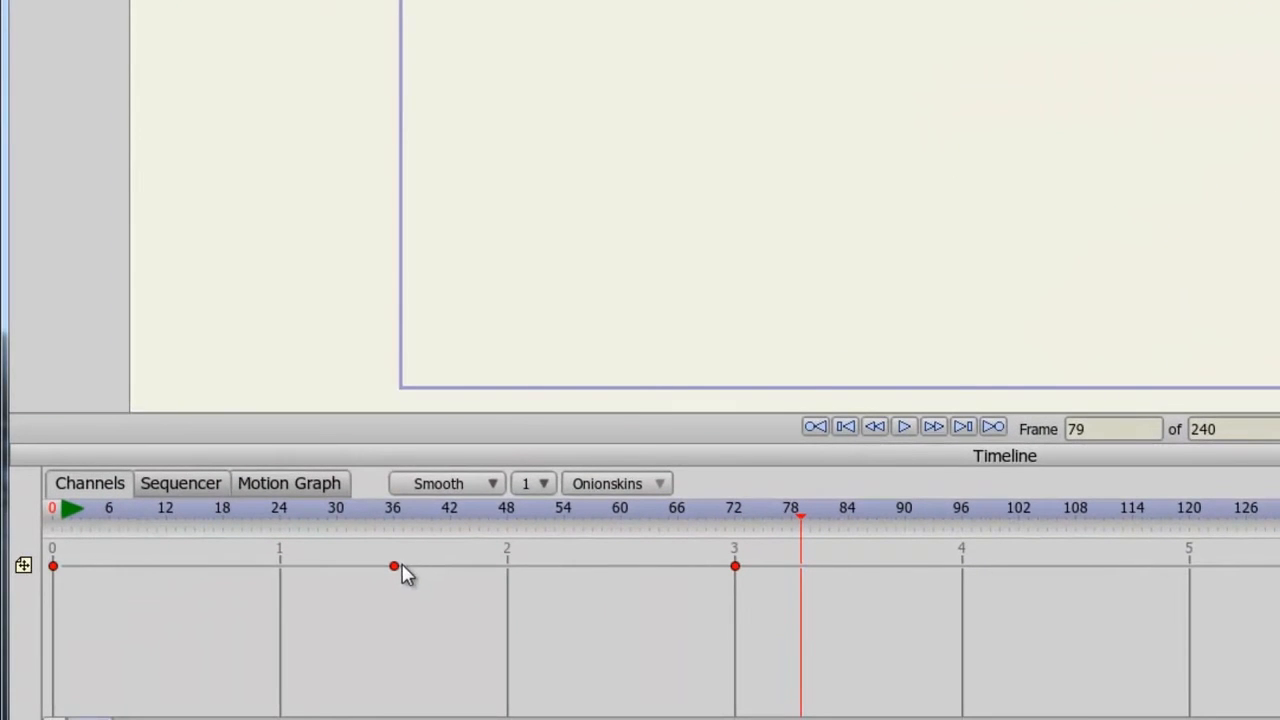
right_click(396, 567)
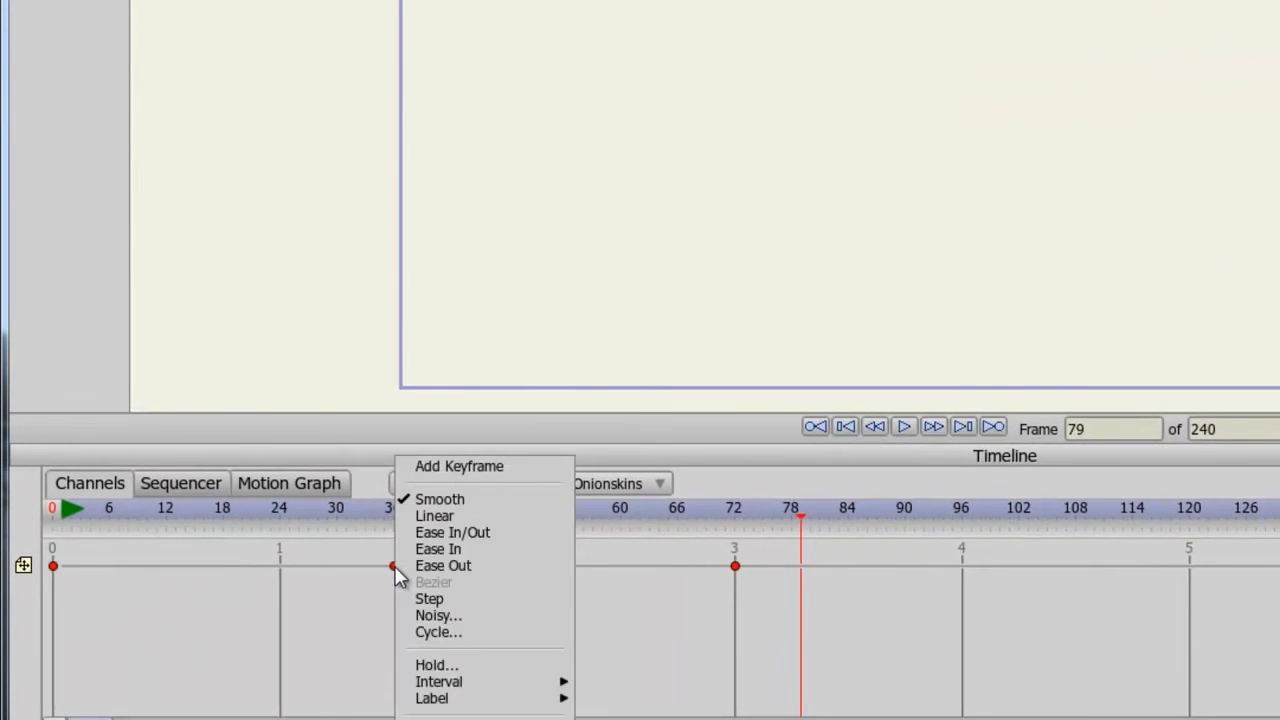
mouse_move(508, 681)
left_click(602, 608)
left_click(451, 652)
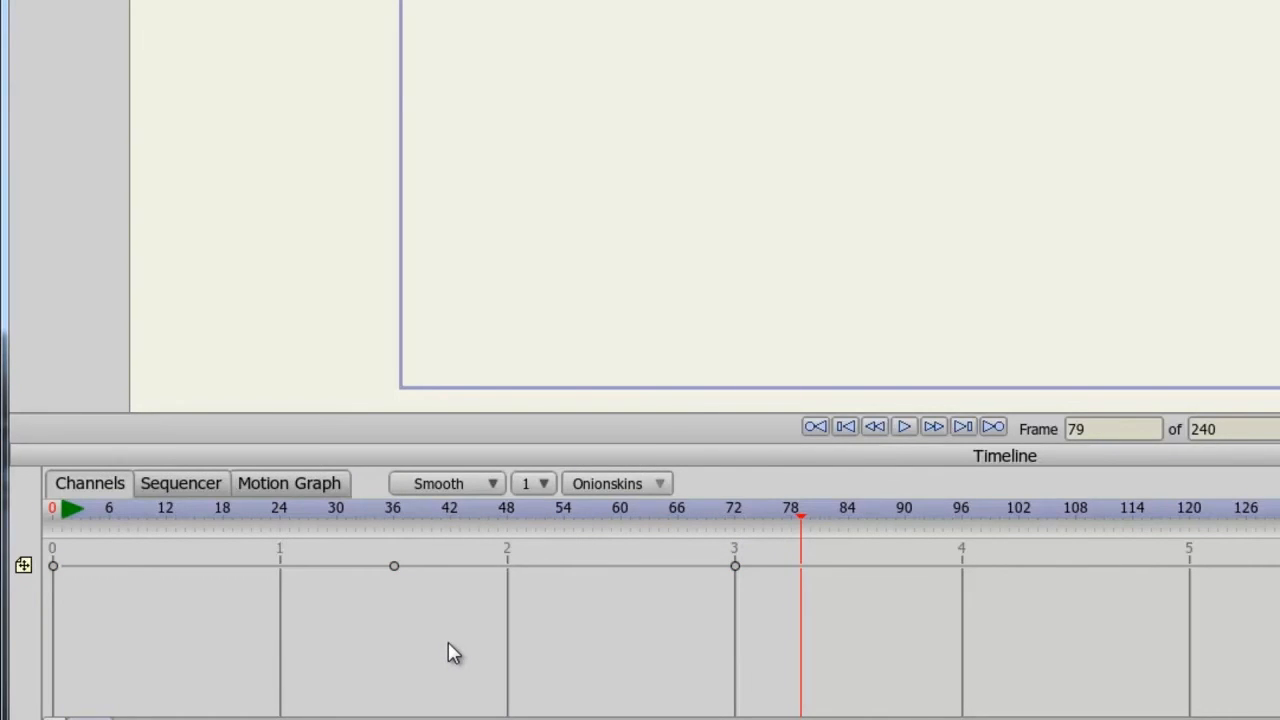
Step: Set the interval of the ball's keyframe at frame 36 to 4 and play back the animation of both balls
right_click(396, 566)
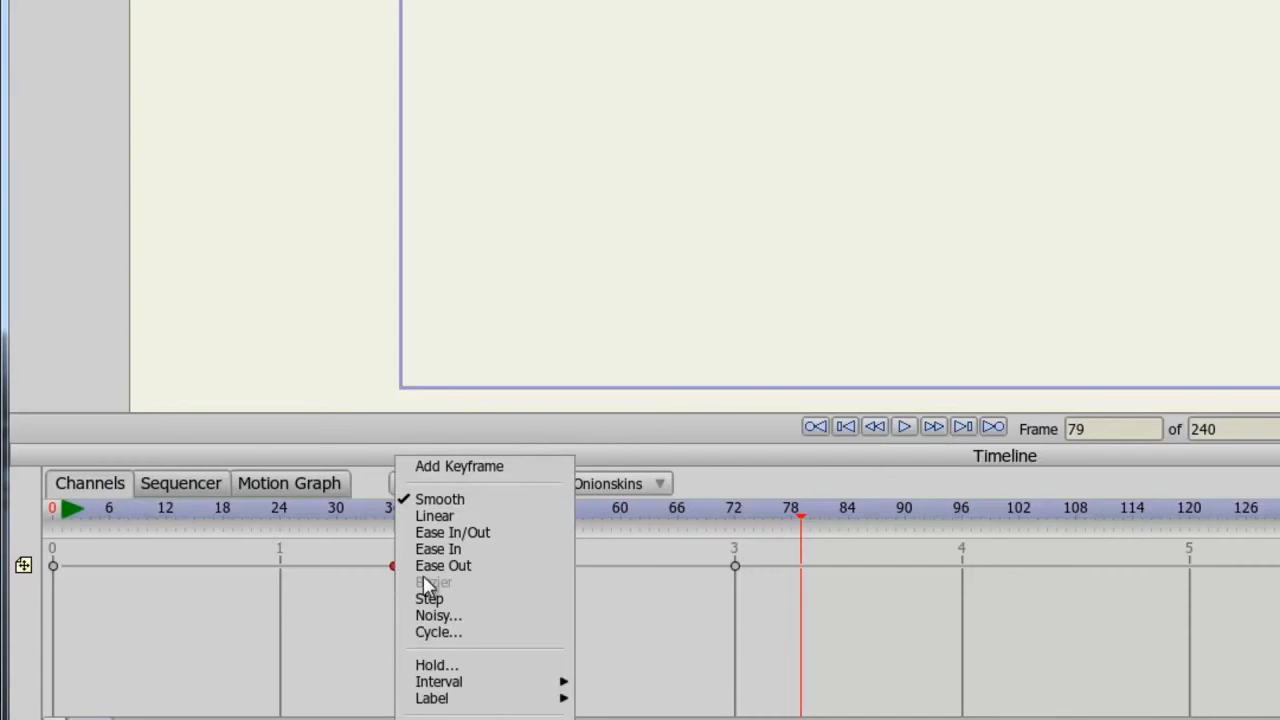
mouse_move(482, 684)
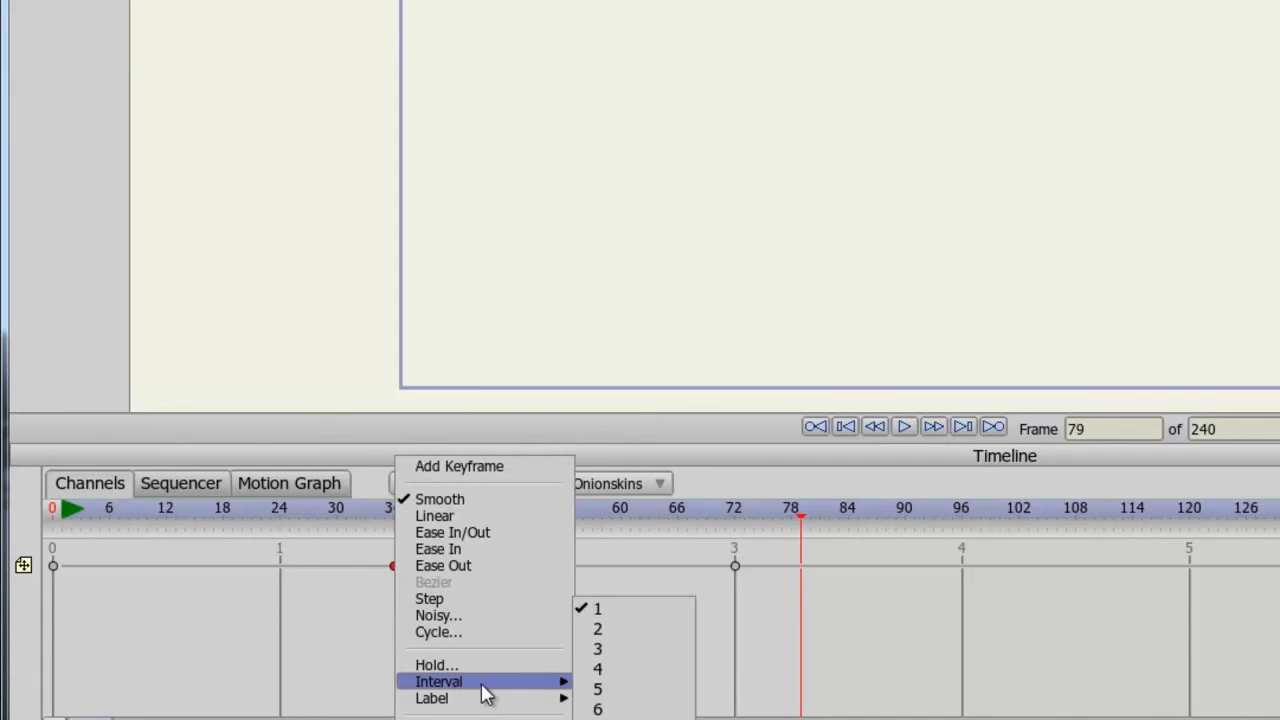
left_click(612, 670)
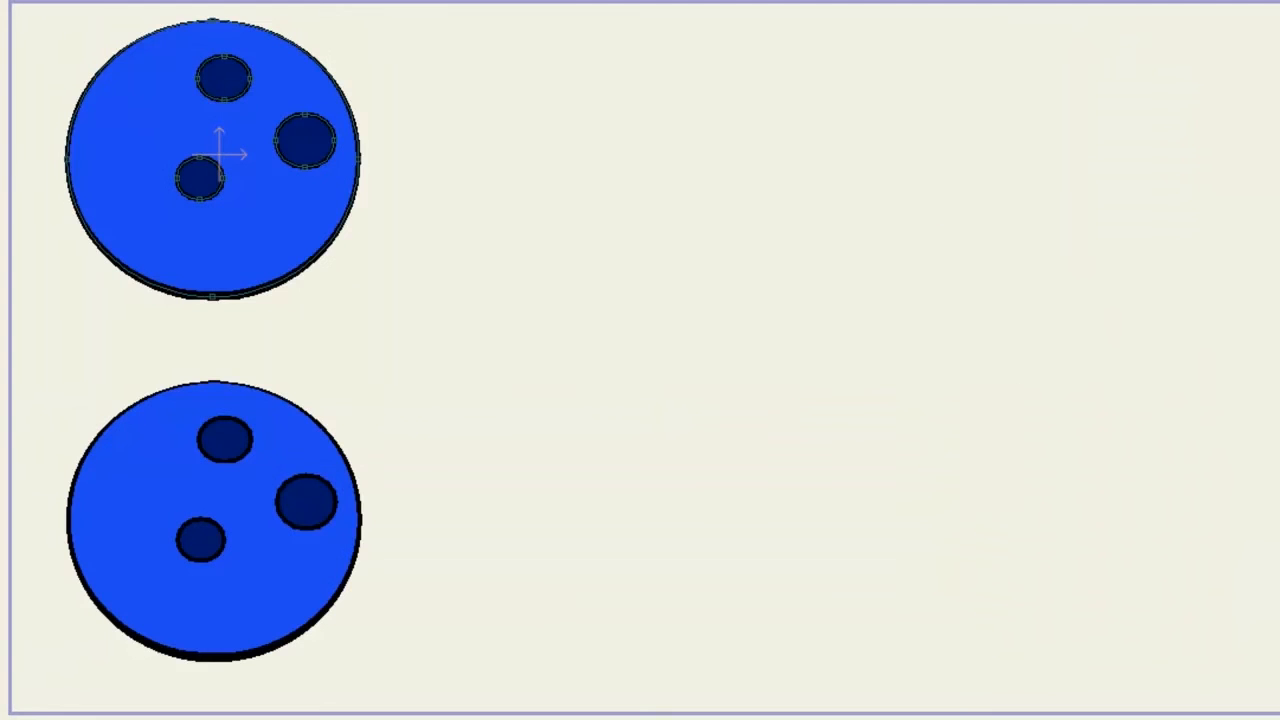
key("space")
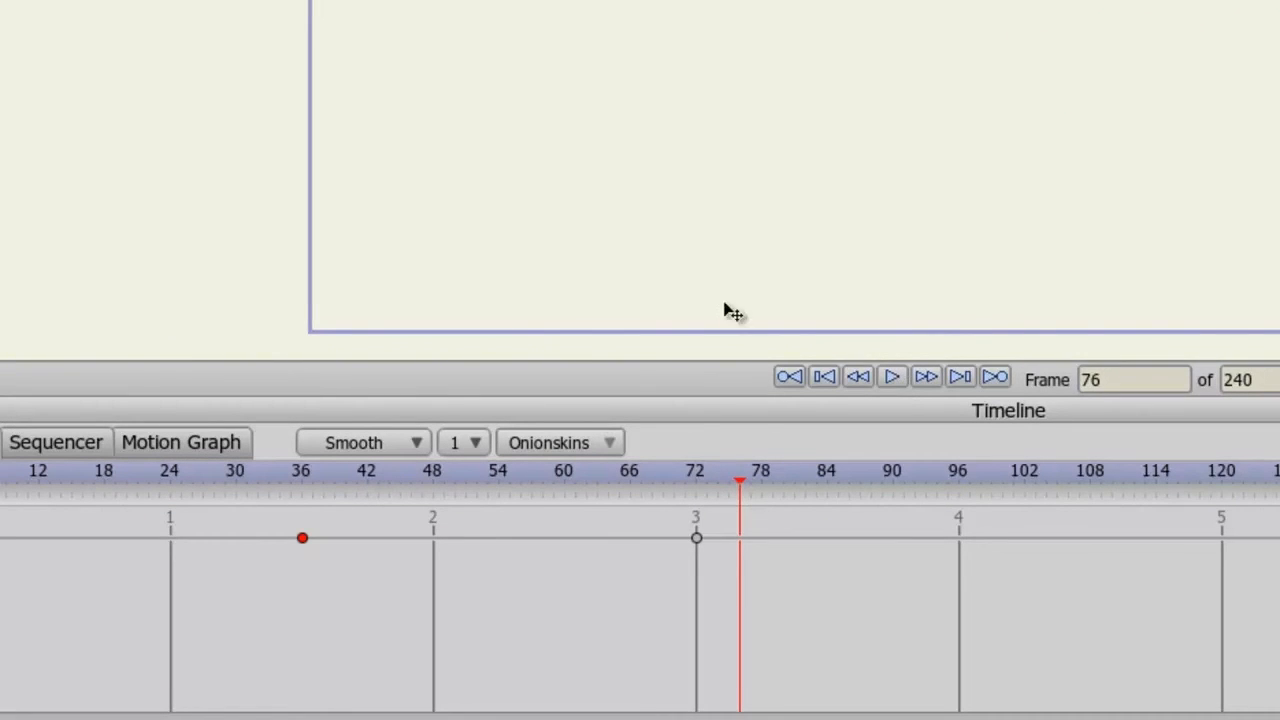
Step: Set the timeline's default interpolation to Ease In and the default keyframe interval to 5
left_click(416, 445)
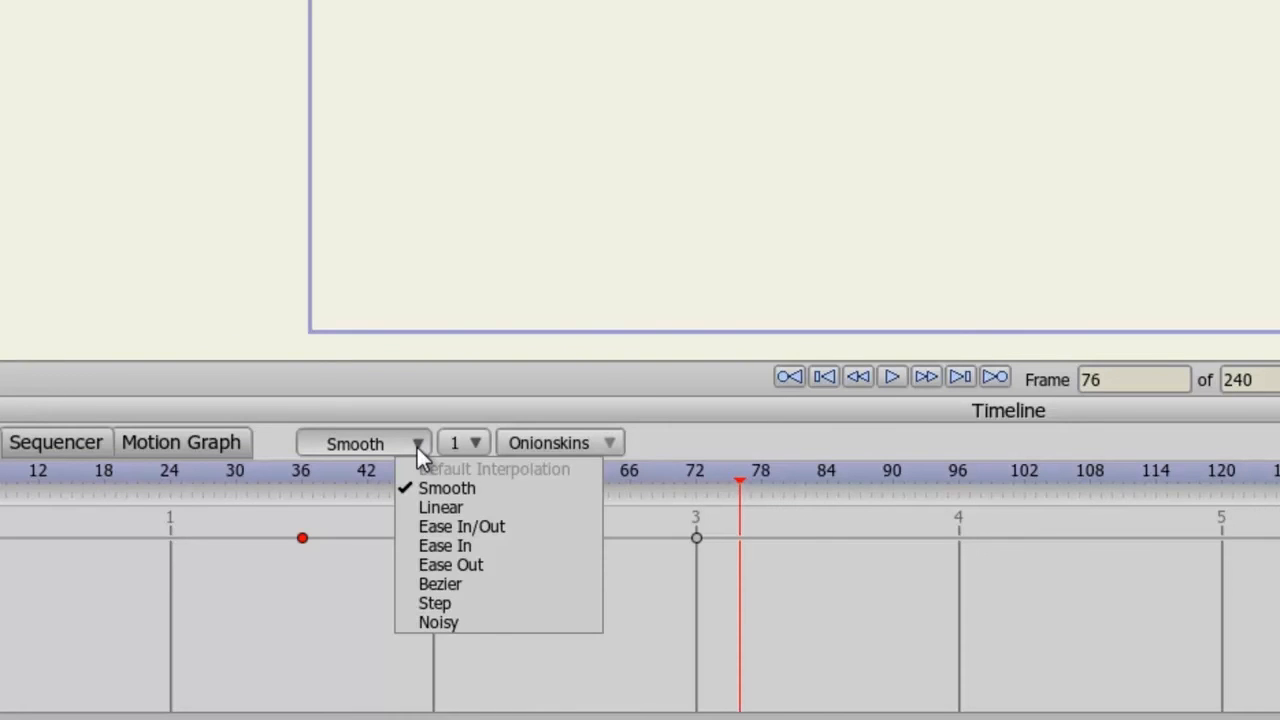
left_click(459, 544)
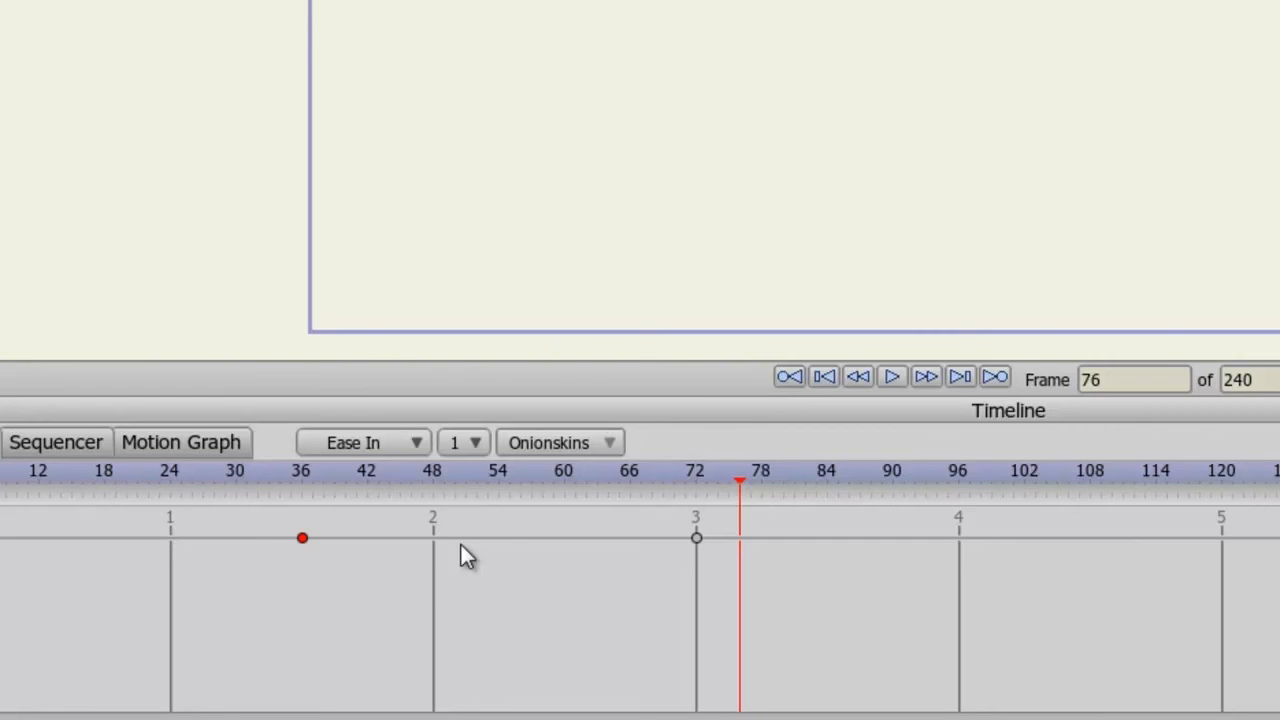
left_click(470, 442)
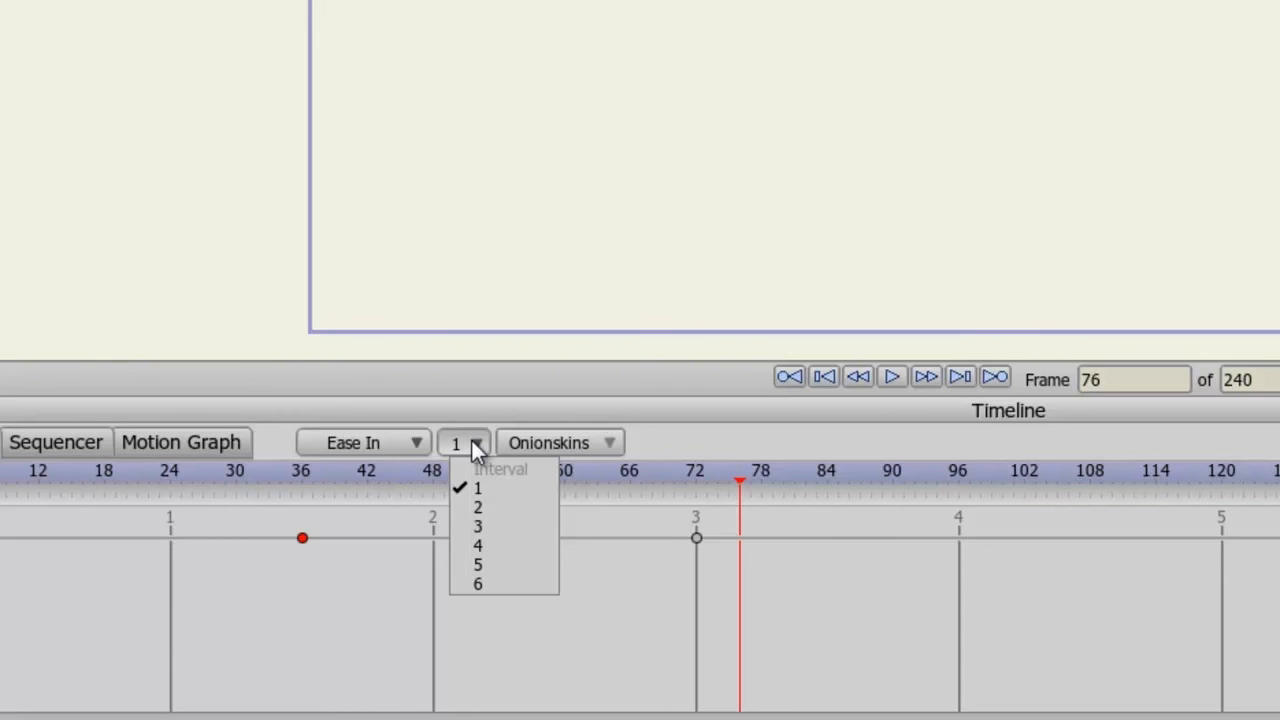
left_click(477, 565)
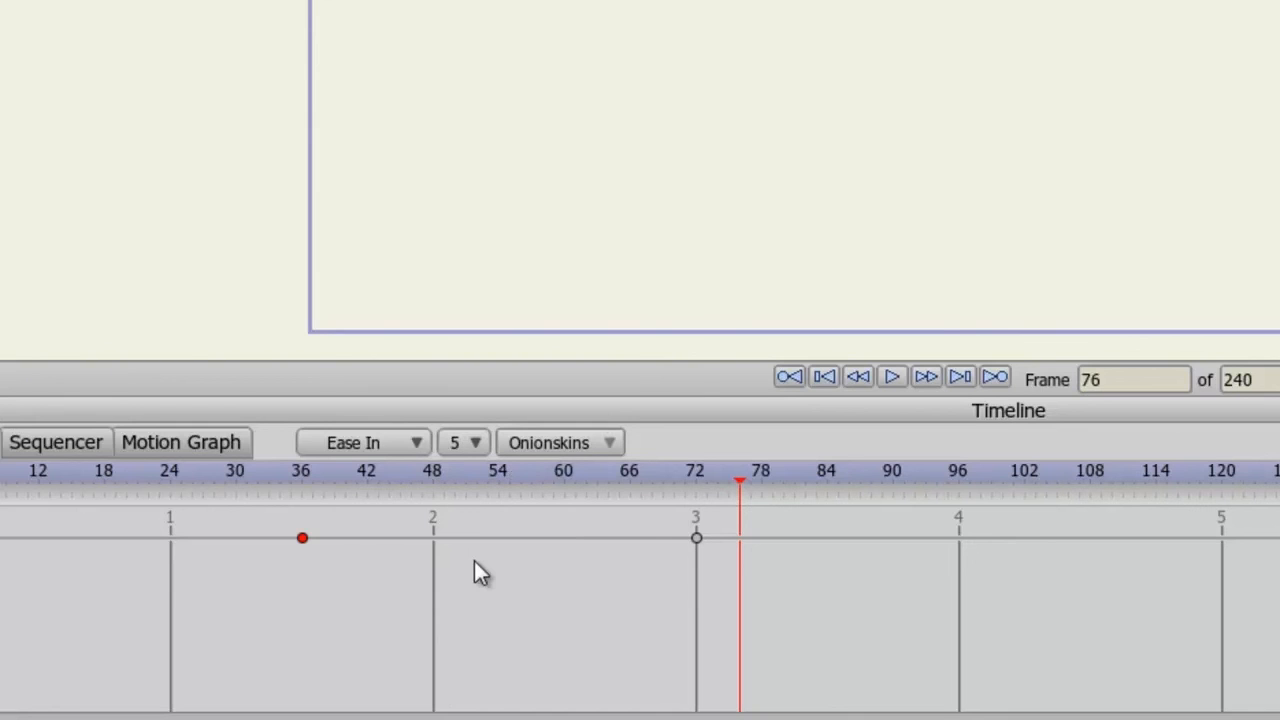
Step: Keyframe the upper ball's points in place at frame 96, and move them down and slightly left at frame 144
left_click(960, 474)
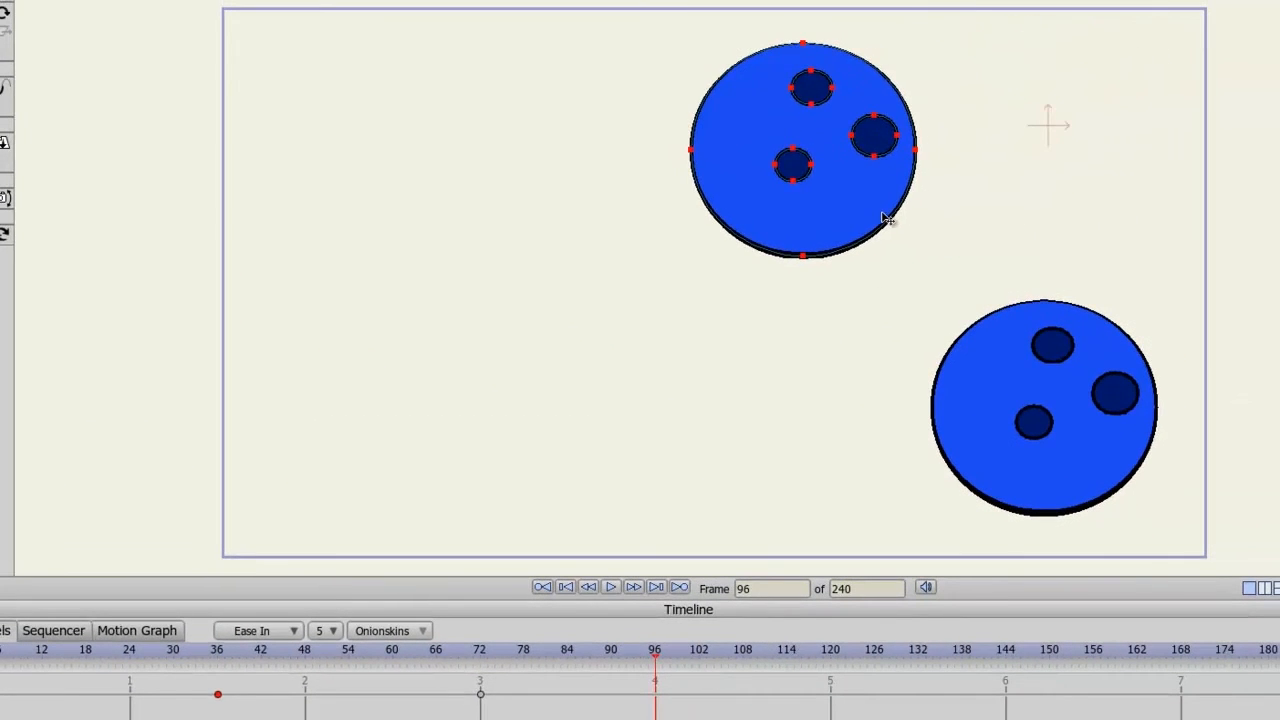
left_click(882, 214)
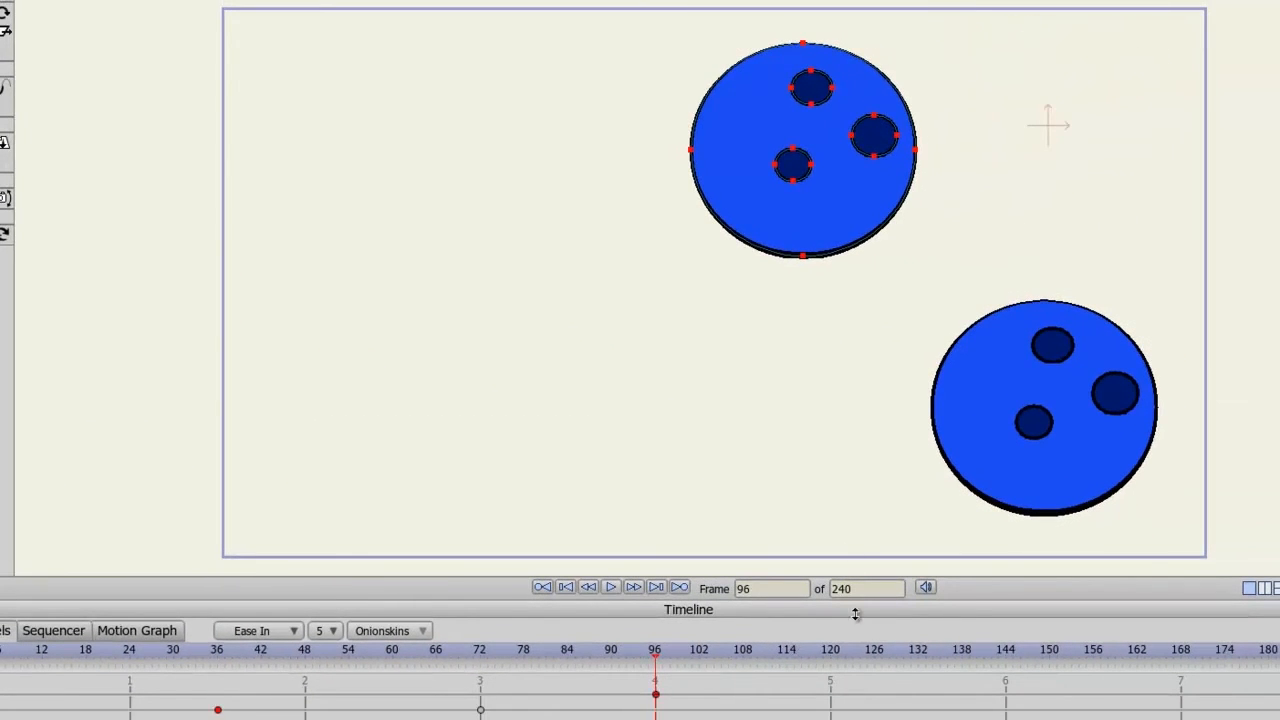
left_click(1005, 657)
left_click_drag(793, 160, 703, 372)
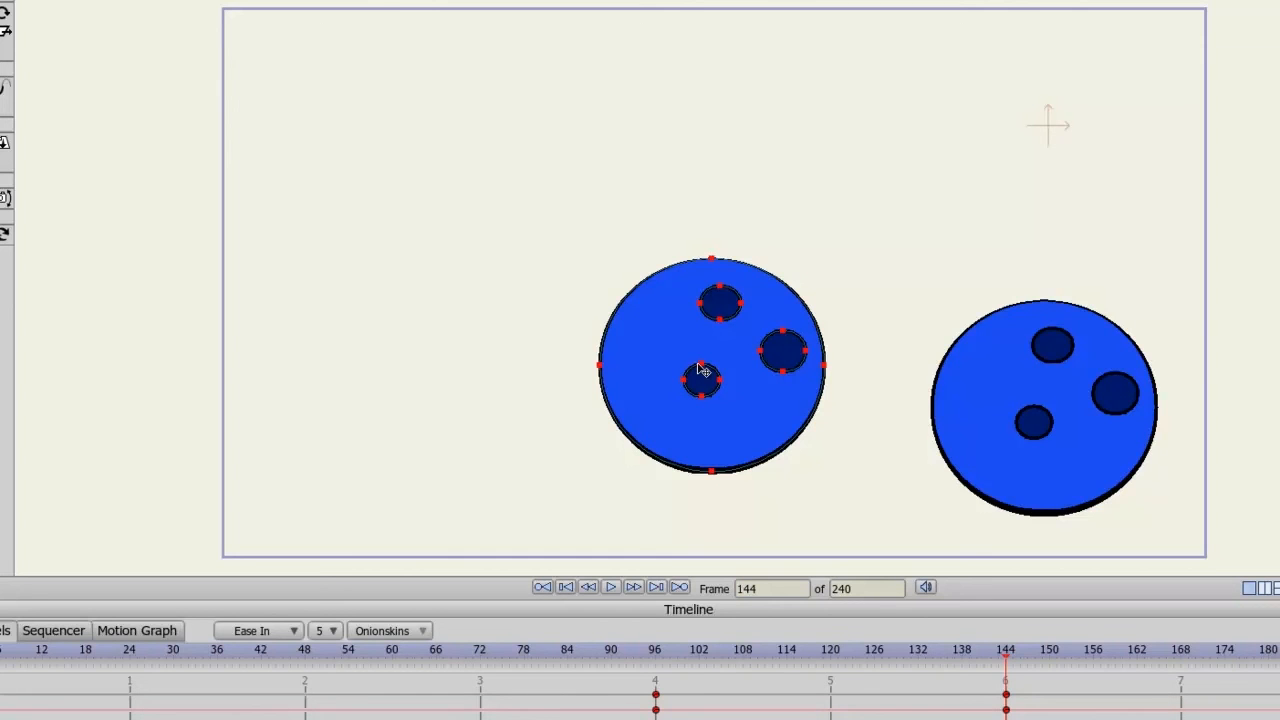
Step: Show the ball's motion graph with the curves fitted in view and scrub from about frame 12 to frame 43 to examine the stepped motion
left_click(172, 631)
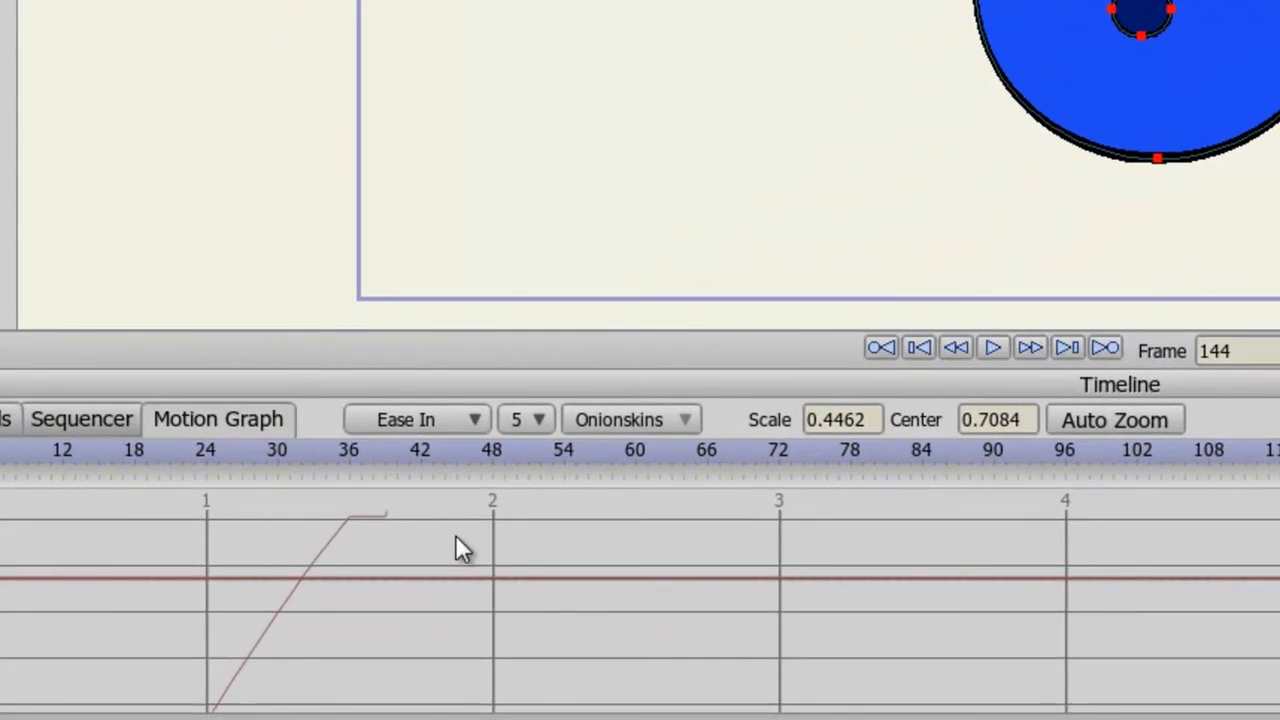
scroll(458, 540, "up", 5)
scroll(459, 538, "up", 3)
scroll(459, 538, "down", 2)
scroll(459, 538, "up", 1)
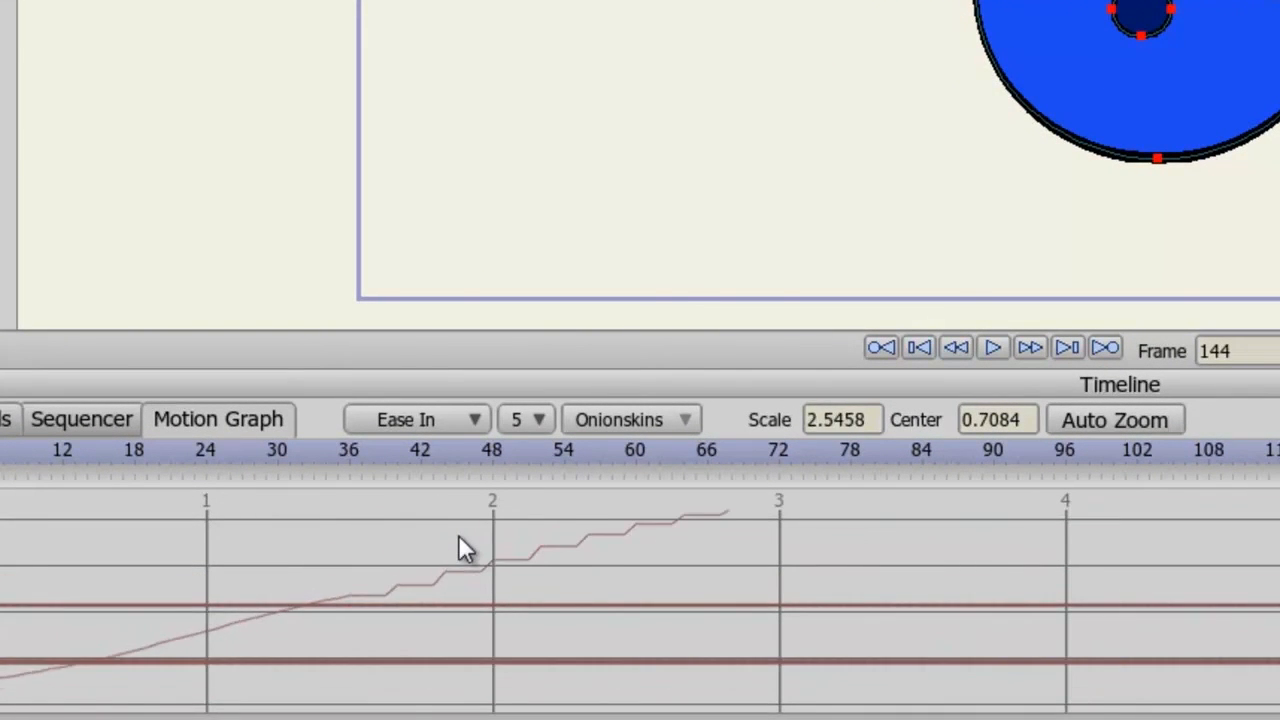
left_click_drag(63, 469, 442, 467)
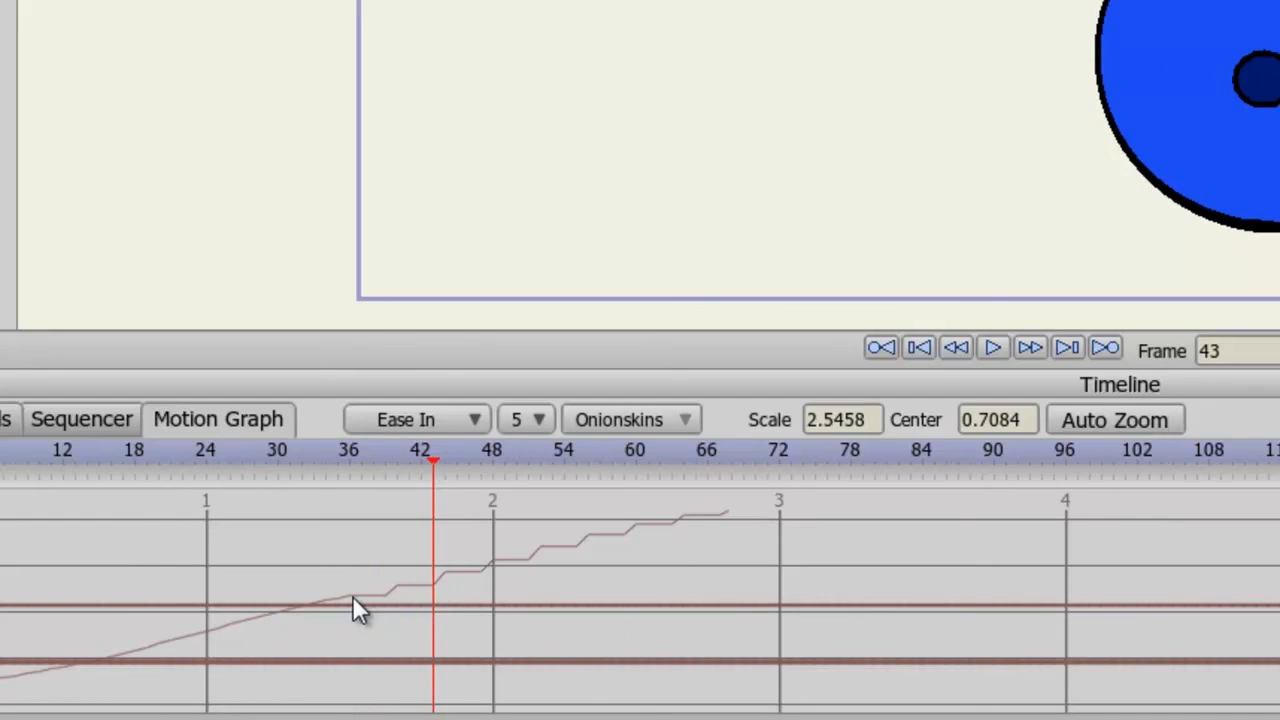